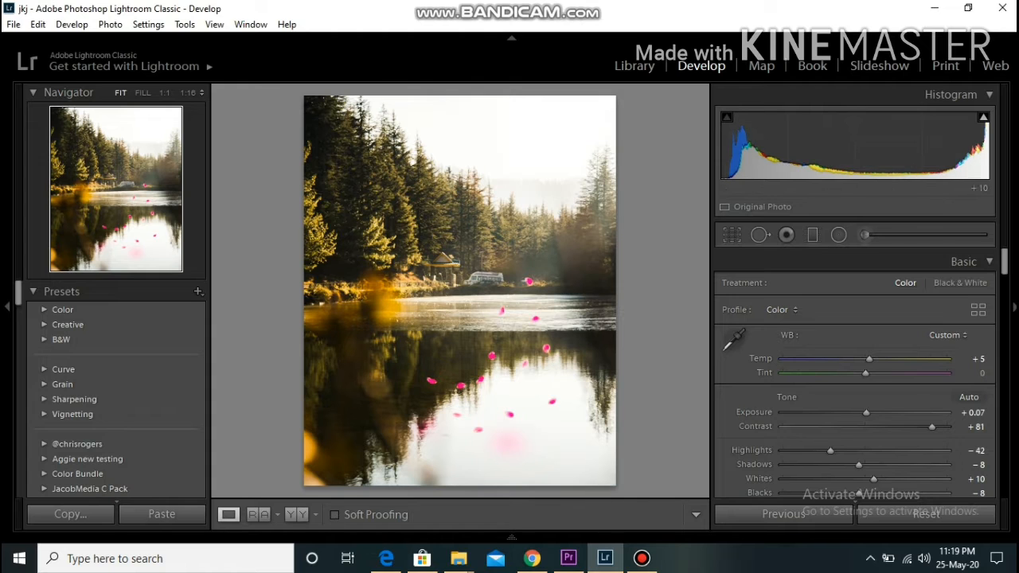
left_click(926, 513)
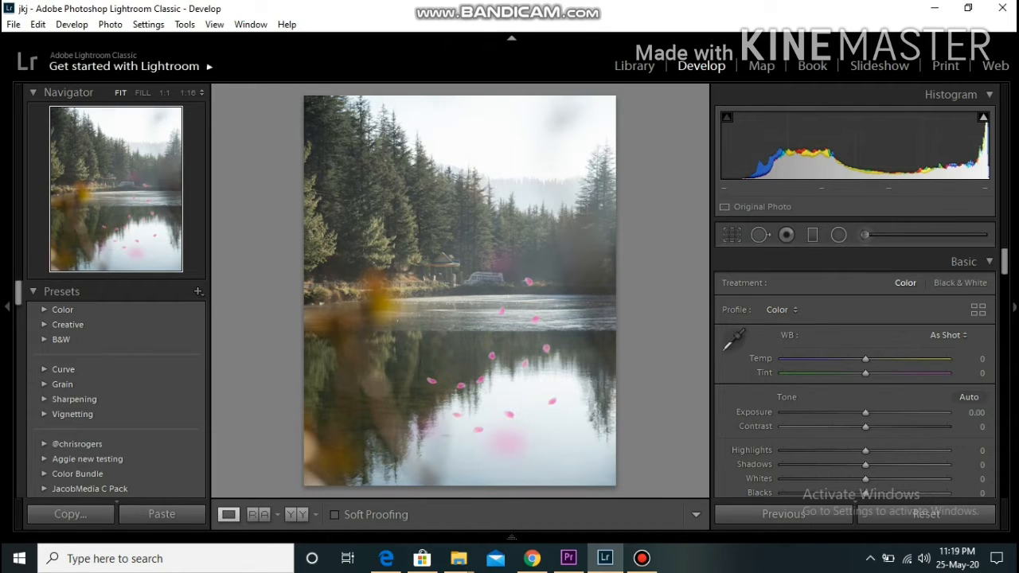
left_click(38, 24)
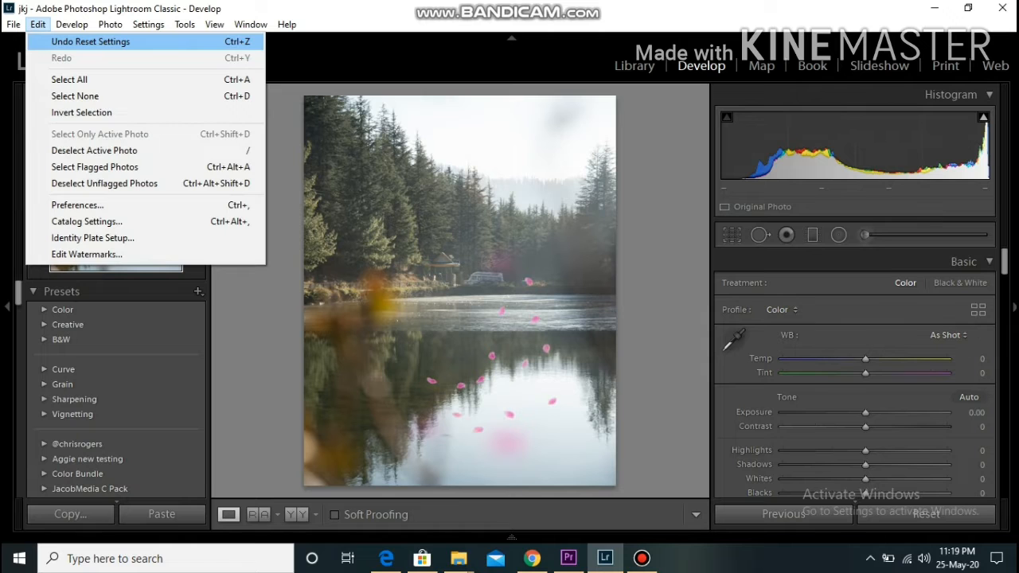
left_click(90, 42)
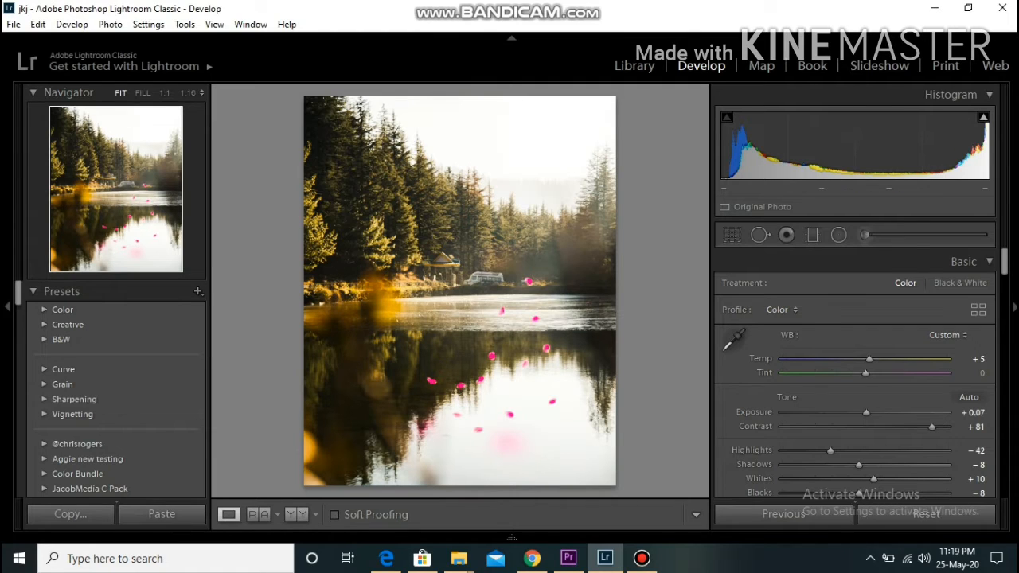
Show the photo in a side-by-side Before & After view
key("y")
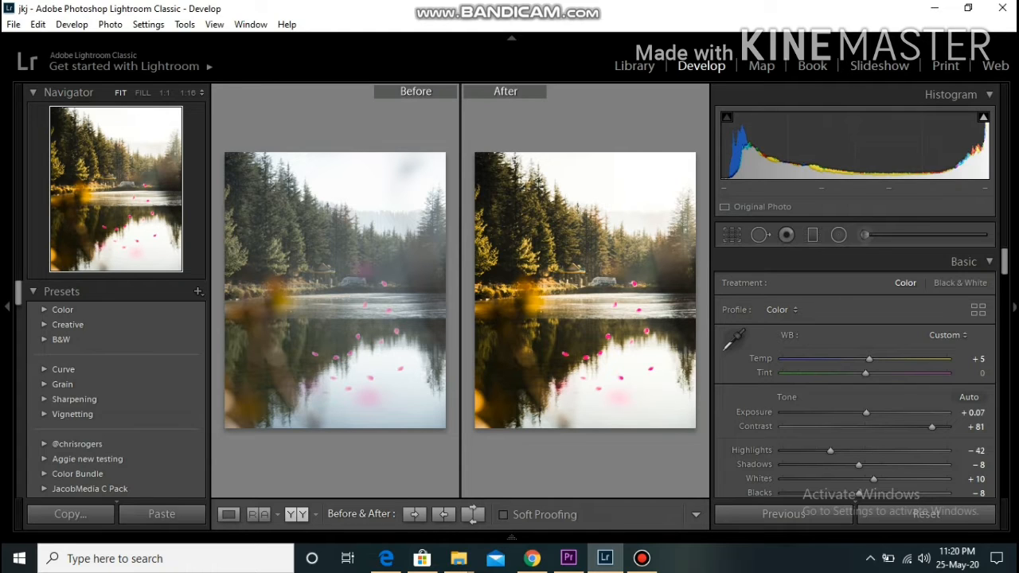
scroll(854, 382, "down", 3)
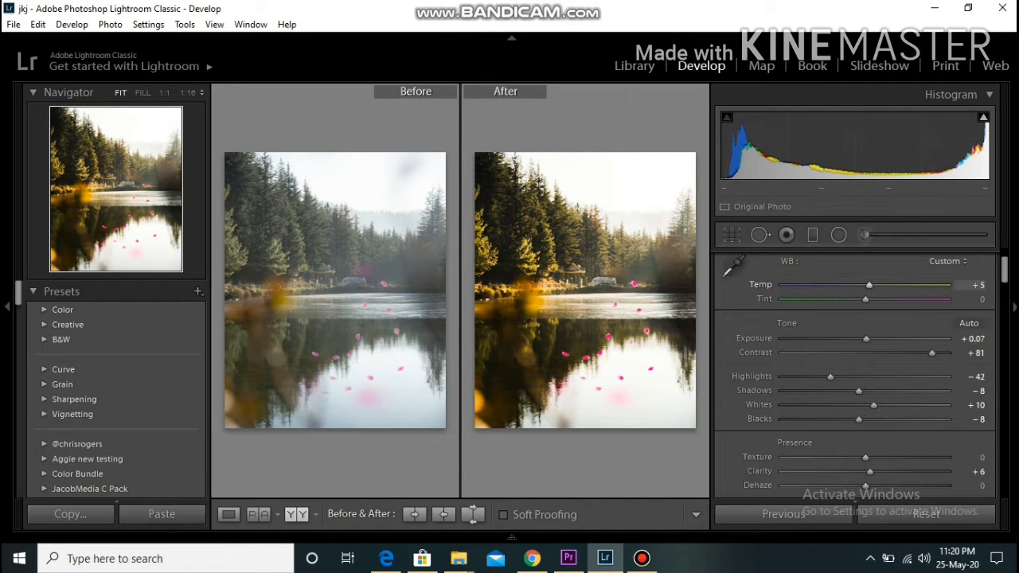
scroll(855, 374, "up", 3)
scroll(855, 374, "down", 3)
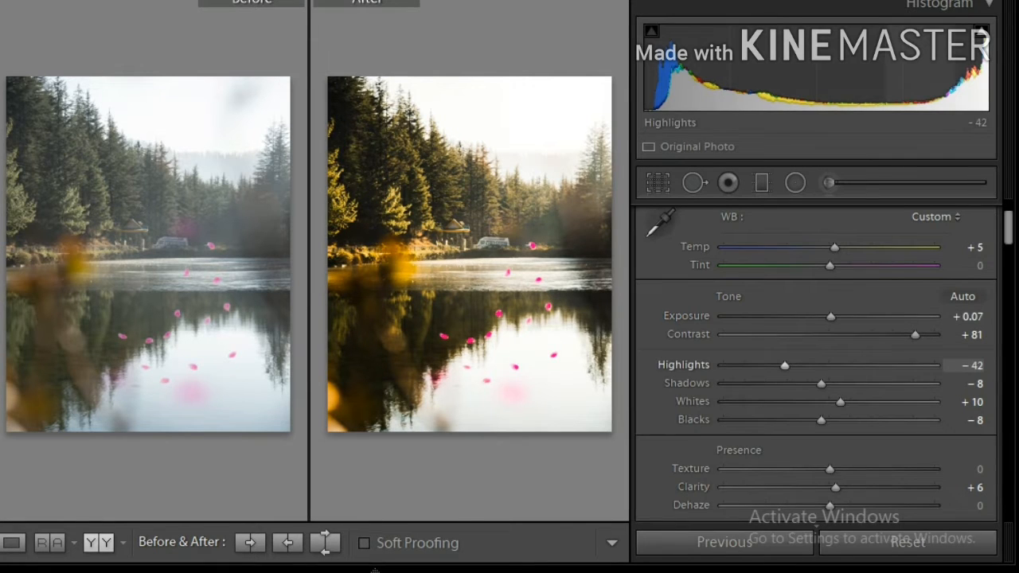
Try raising Highlights to +19 and dragging the Whites slider back and forth, undoing each change
left_click_drag(784, 364, 849, 365)
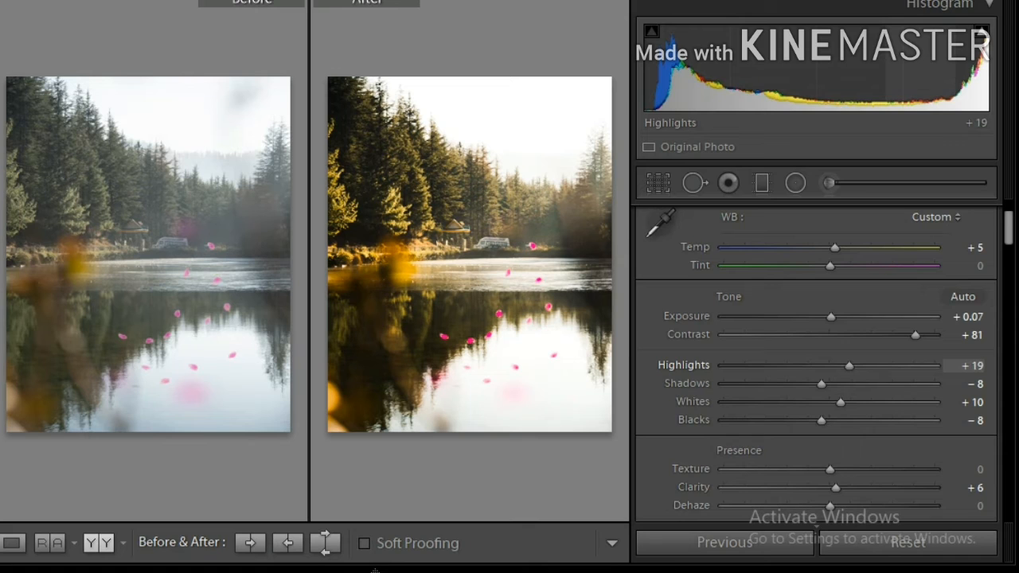
key("ctrl+z")
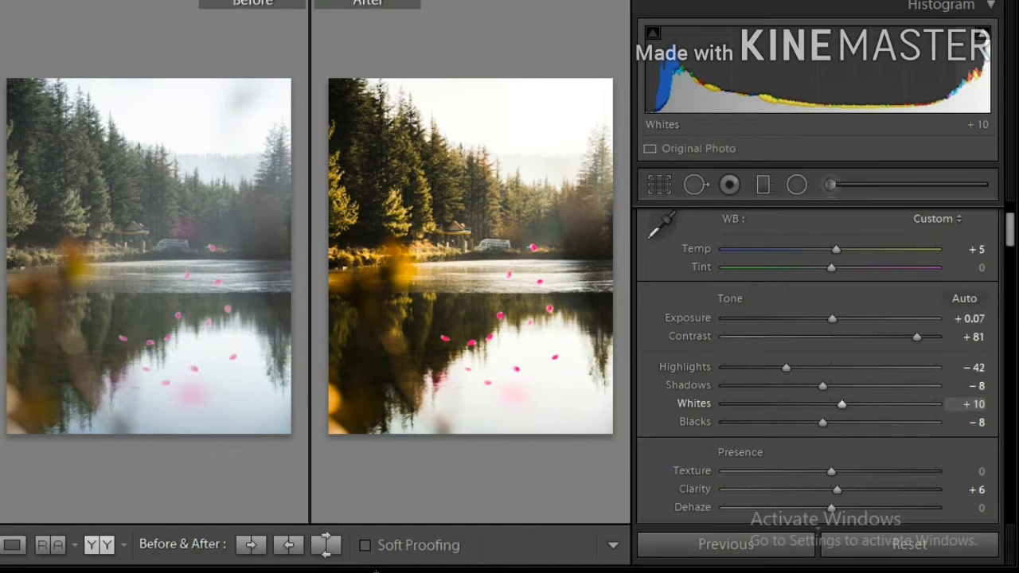
left_click_drag(841, 405, 770, 404)
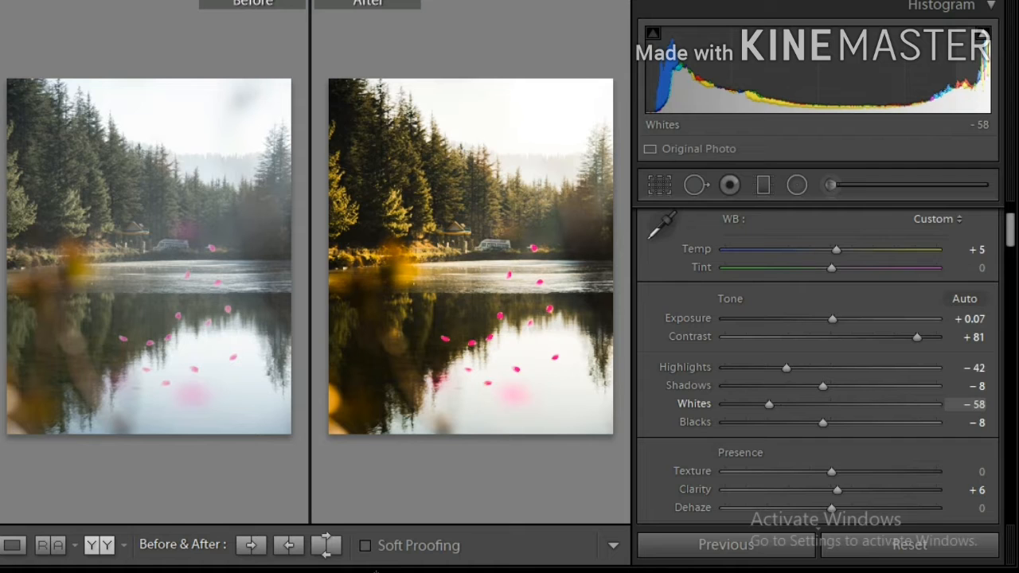
left_click_drag(769, 405, 875, 404)
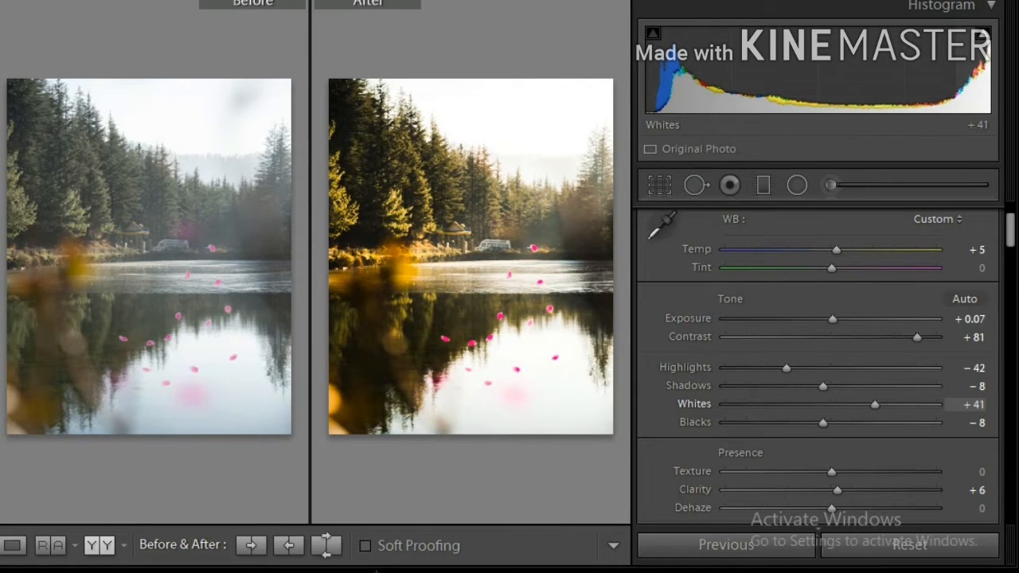
left_click_drag(875, 404, 823, 405)
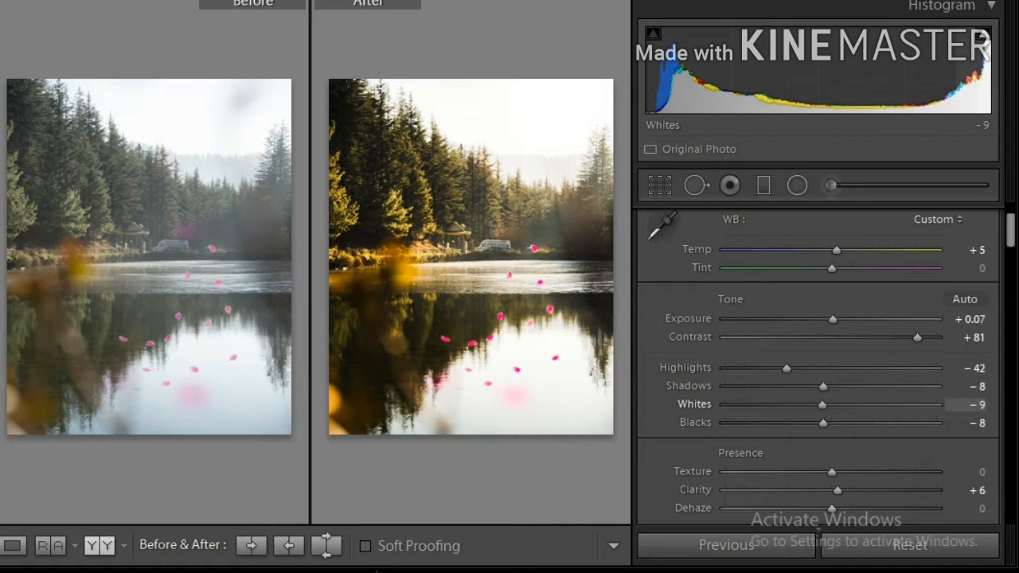
key("ctrl+z")
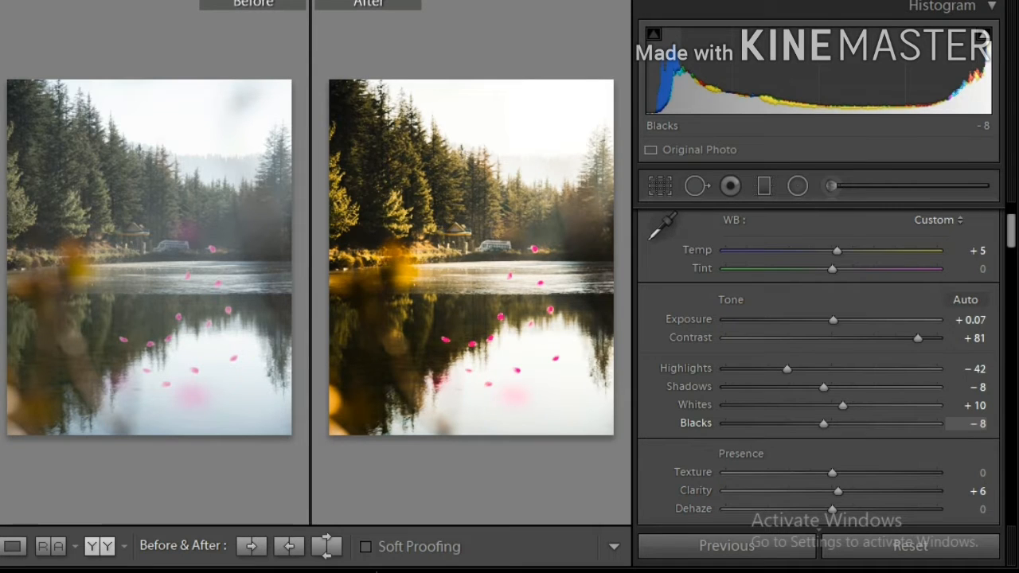
Try raising Blacks to +78 and resetting Blacks to 0, undoing each change
left_click_drag(824, 423, 915, 423)
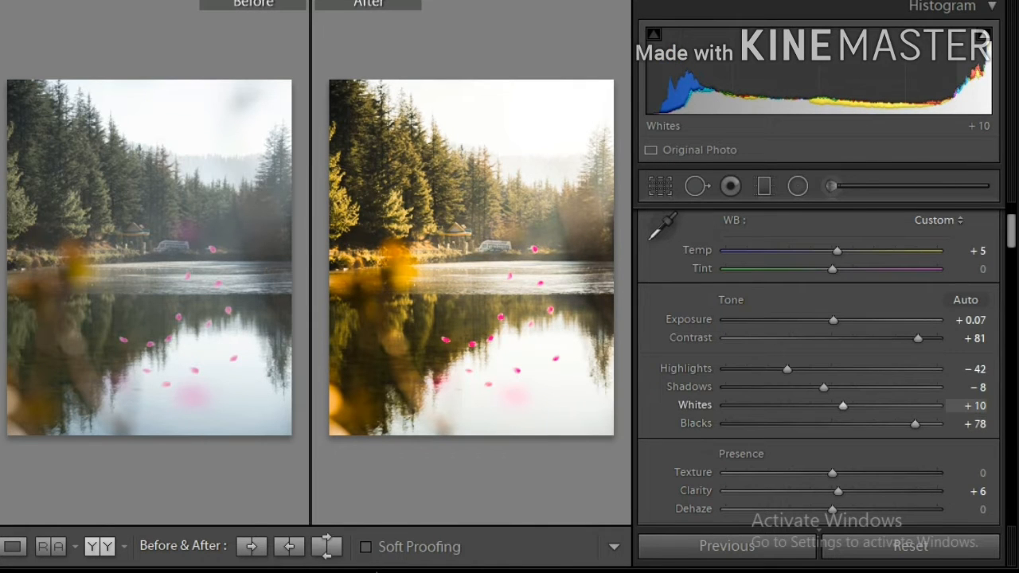
key("ctrl+z")
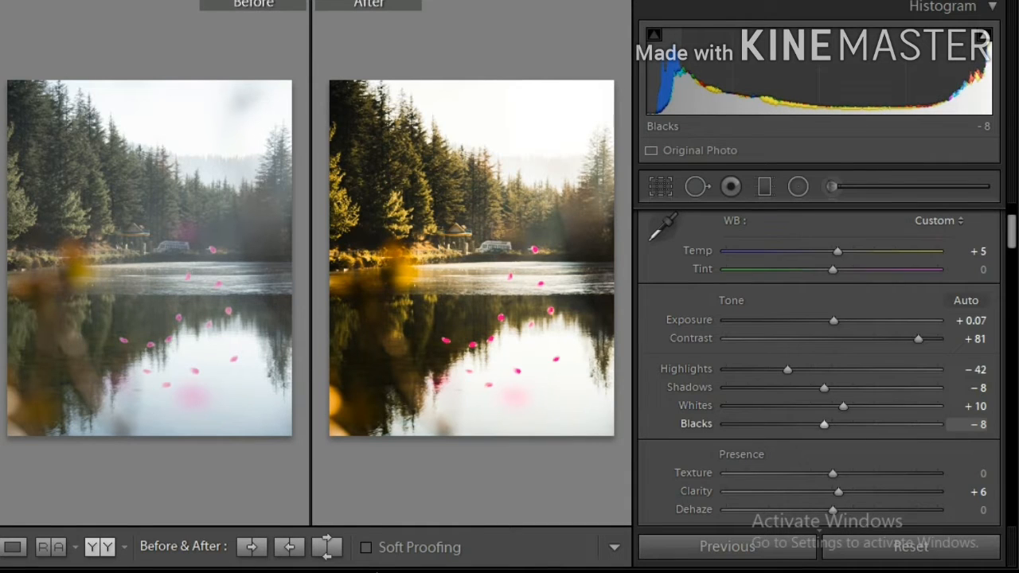
double_click(824, 424)
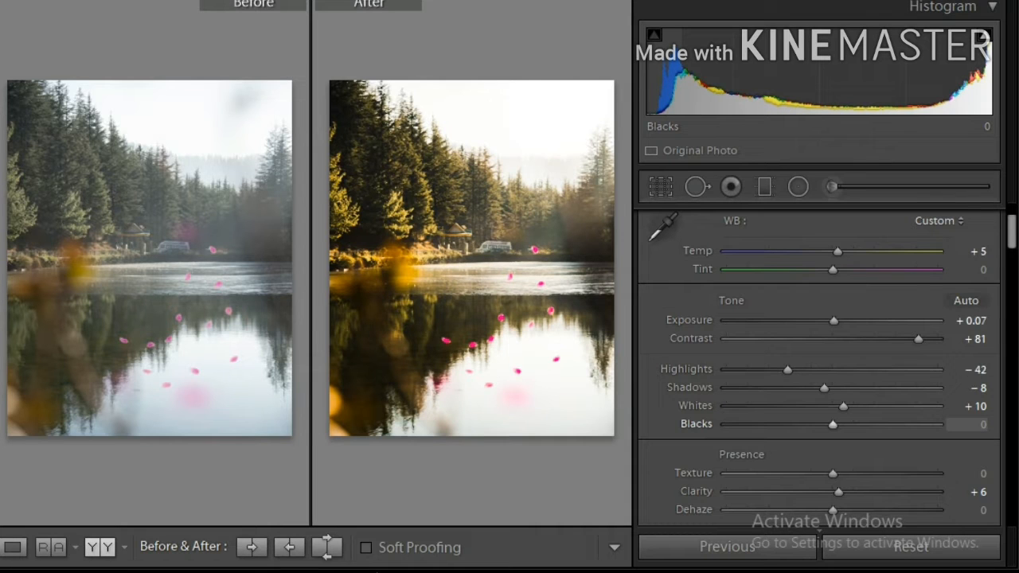
key("ctrl+z")
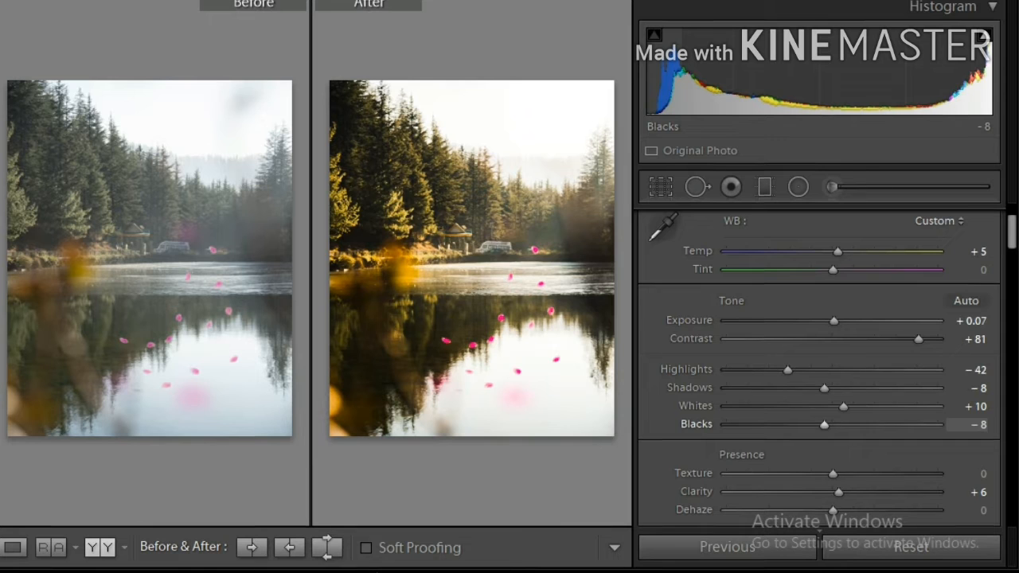
Examine the Presence, Tone Curve and HSL/Color panel settings
scroll(832, 366, "down", 5)
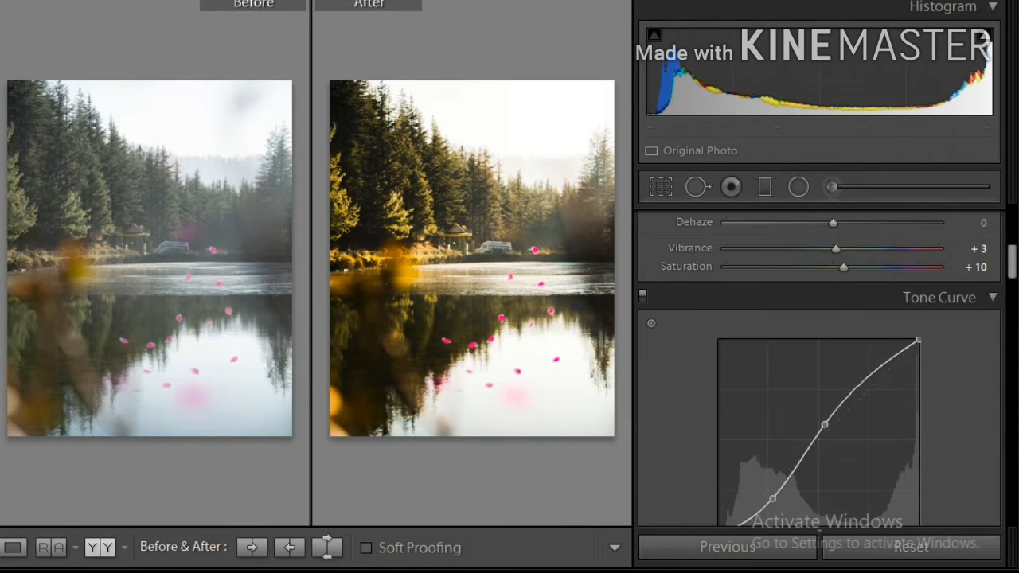
scroll(832, 366, "up", 2)
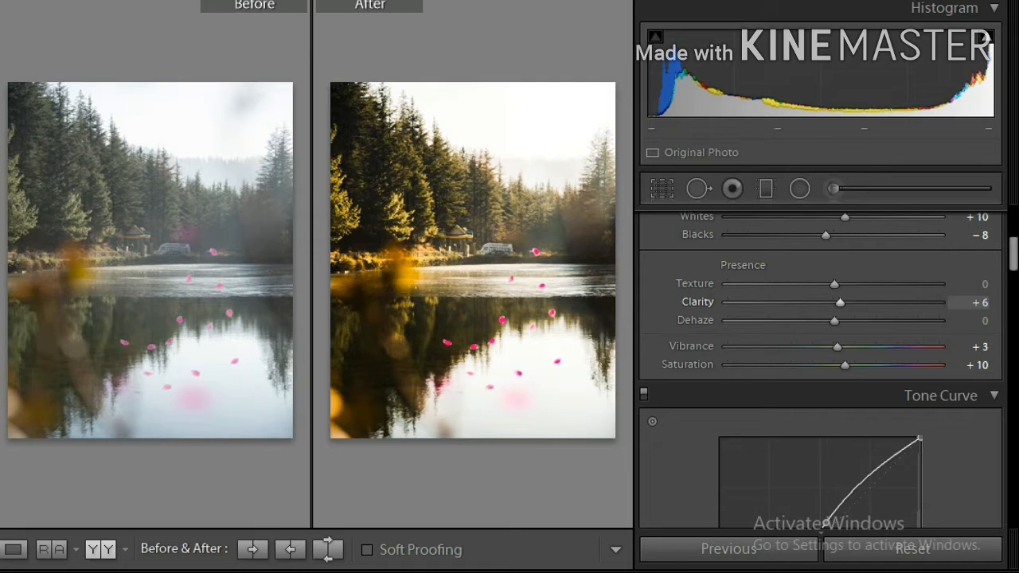
scroll(820, 366, "down", 3)
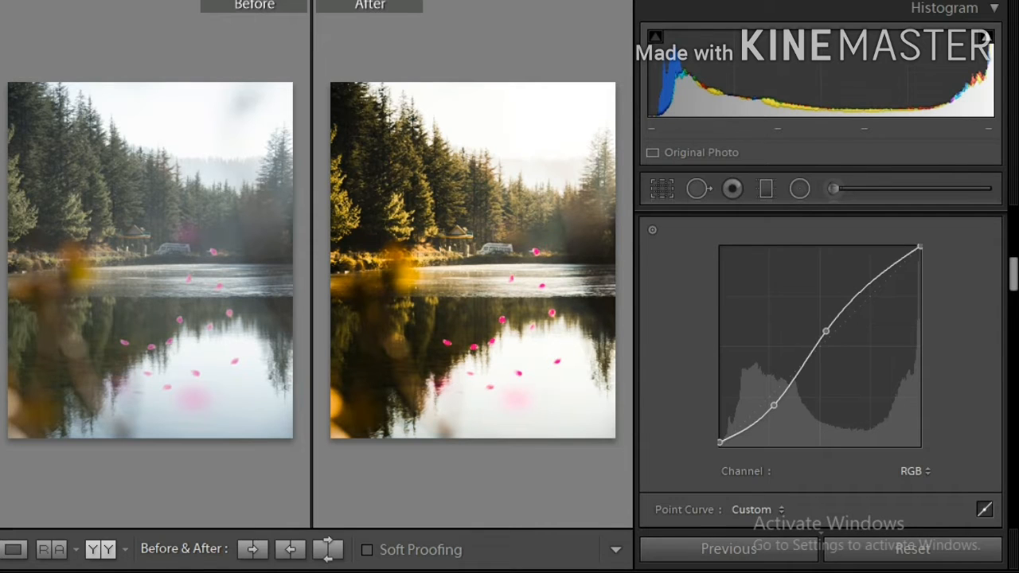
scroll(820, 366, "up", 1)
scroll(820, 367, "down", 1)
scroll(820, 366, "up", 1)
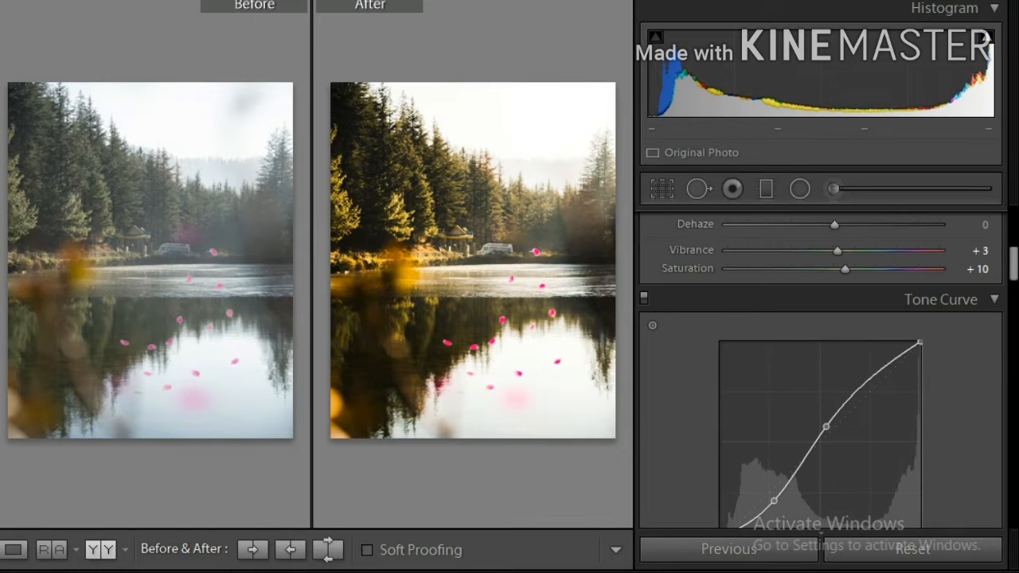
scroll(820, 367, "down", 1)
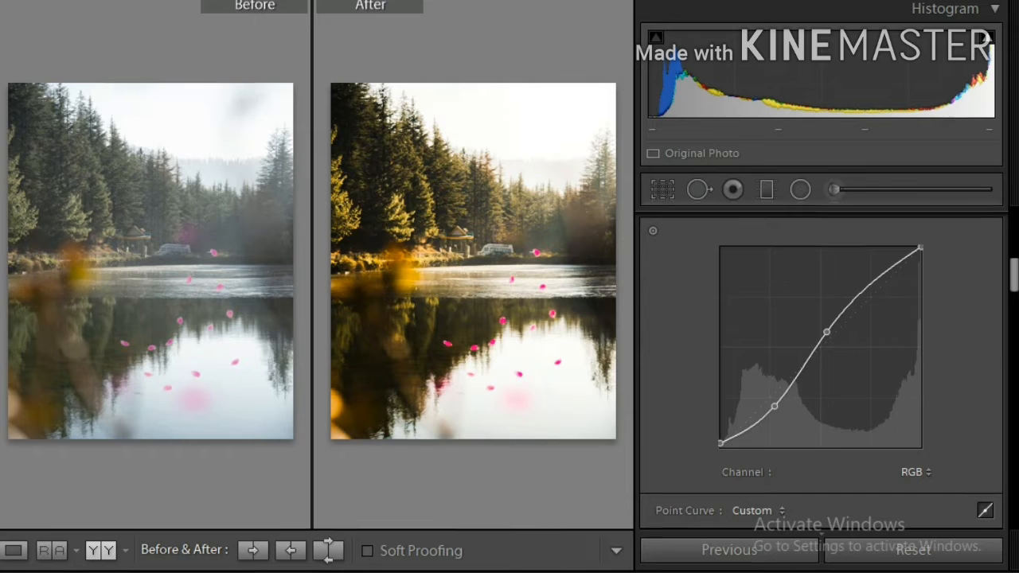
scroll(820, 358, "down", 5)
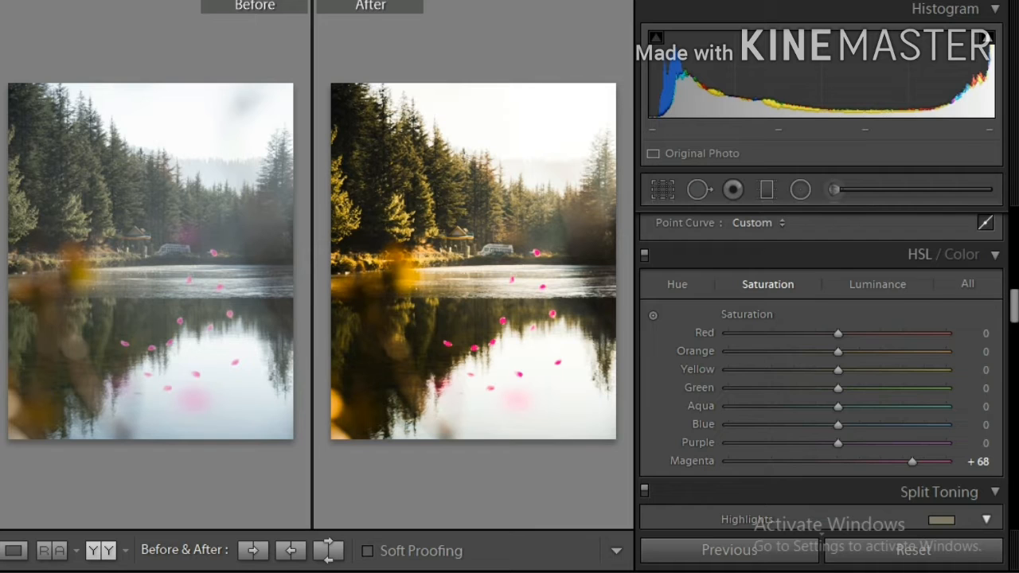
Review the HSL Hue, Saturation and Luminance values and the Split Toning settings
left_click(677, 284)
left_click(769, 284)
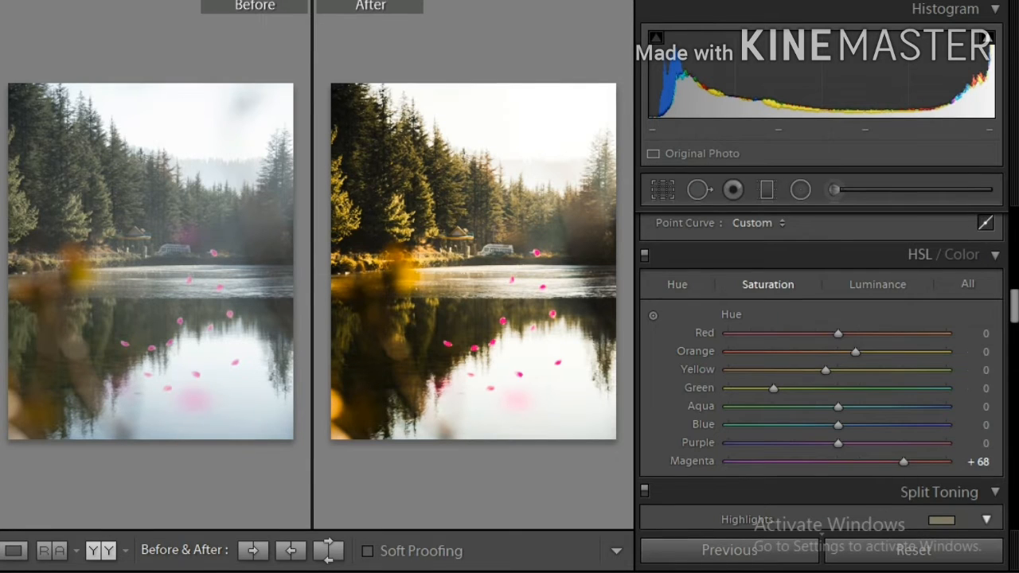
left_click(878, 284)
left_click(768, 284)
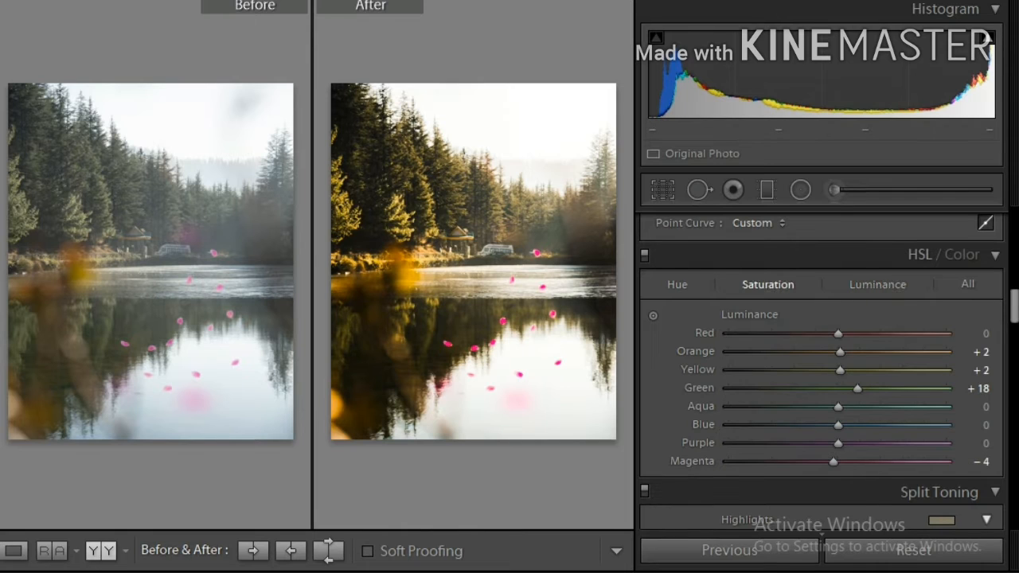
left_click(678, 284)
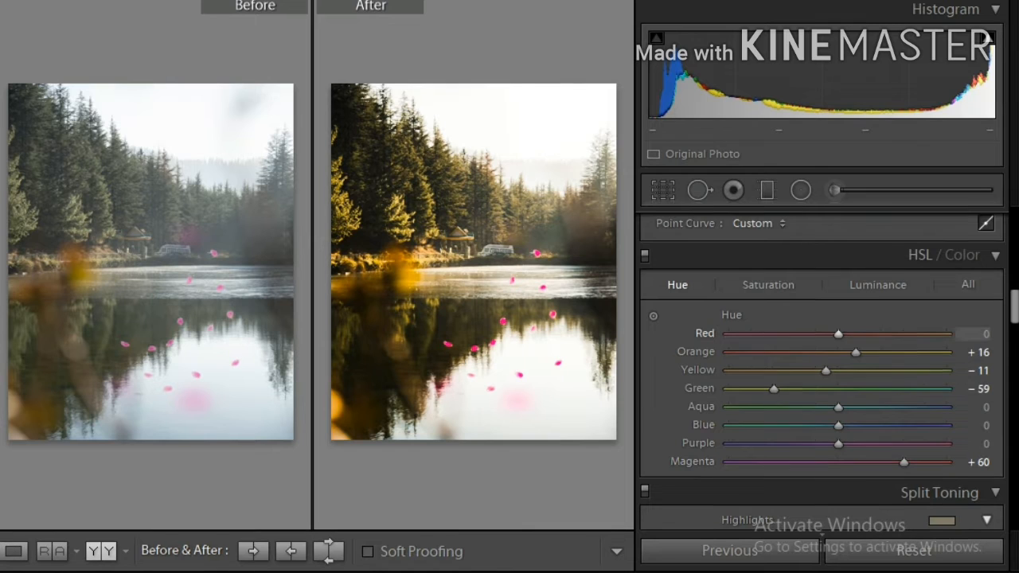
scroll(822, 343, "down", 3)
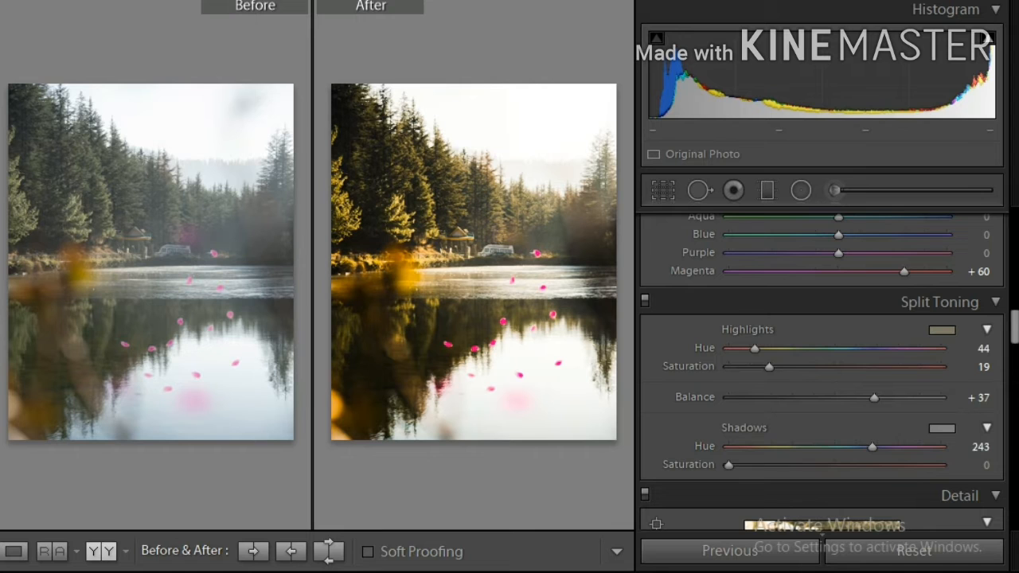
scroll(822, 343, "up", 2)
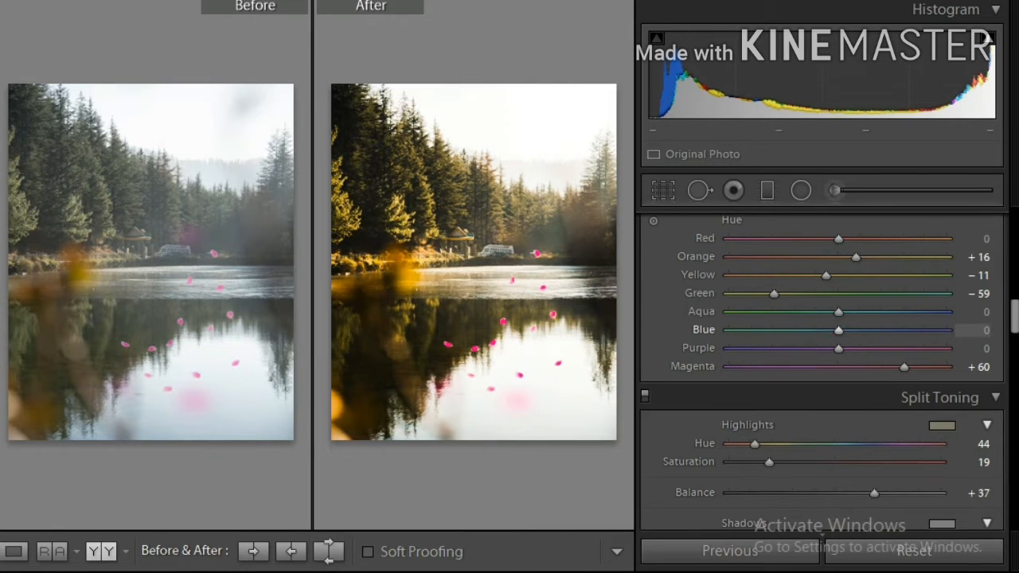
scroll(972, 330, "up", 2)
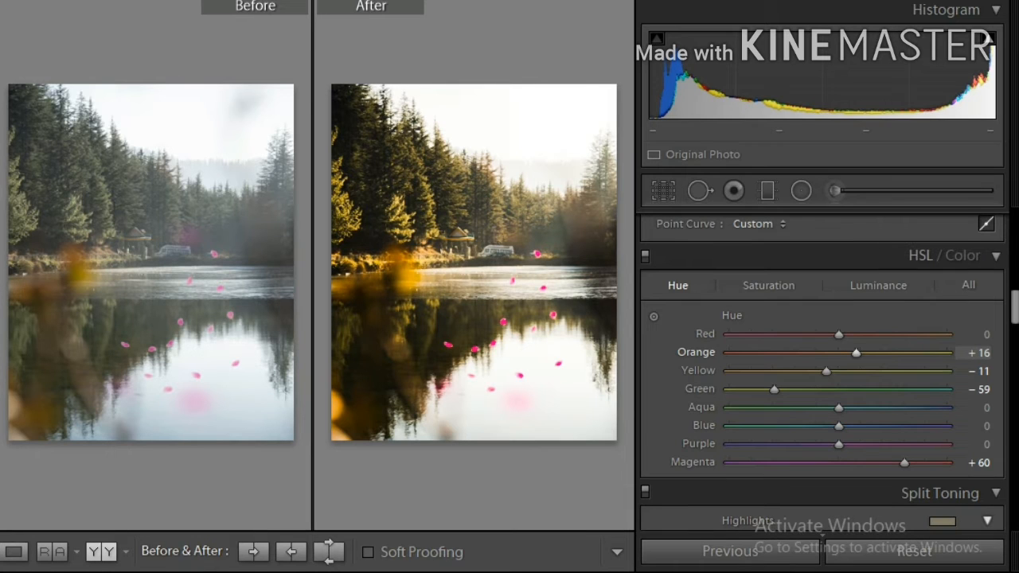
Try dragging the Orange, Green and Magenta hue sliders, undoing each change
left_click_drag(856, 353, 772, 353)
key("ctrl+z")
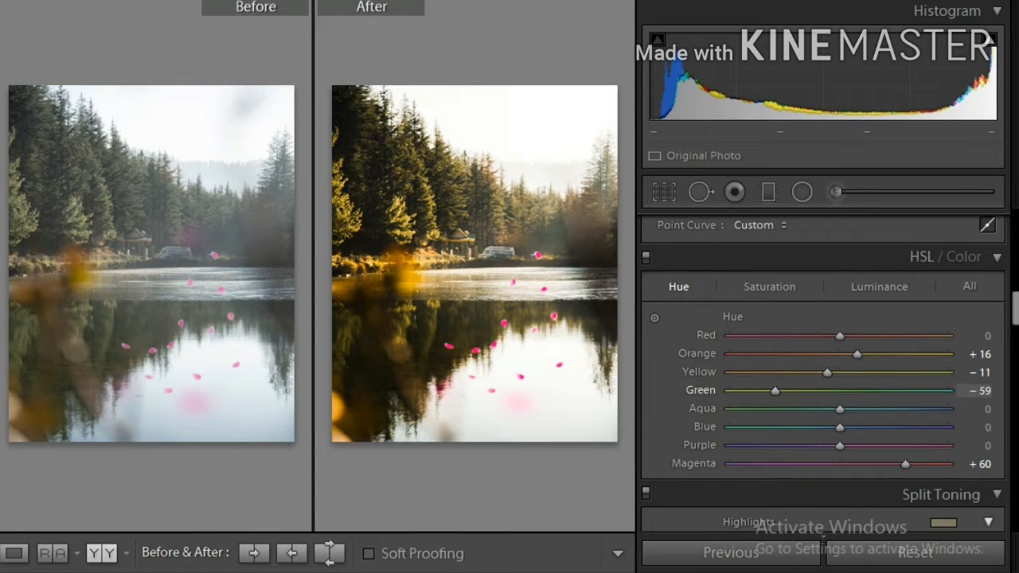
left_click_drag(775, 391, 891, 391)
left_click_drag(890, 391, 731, 392)
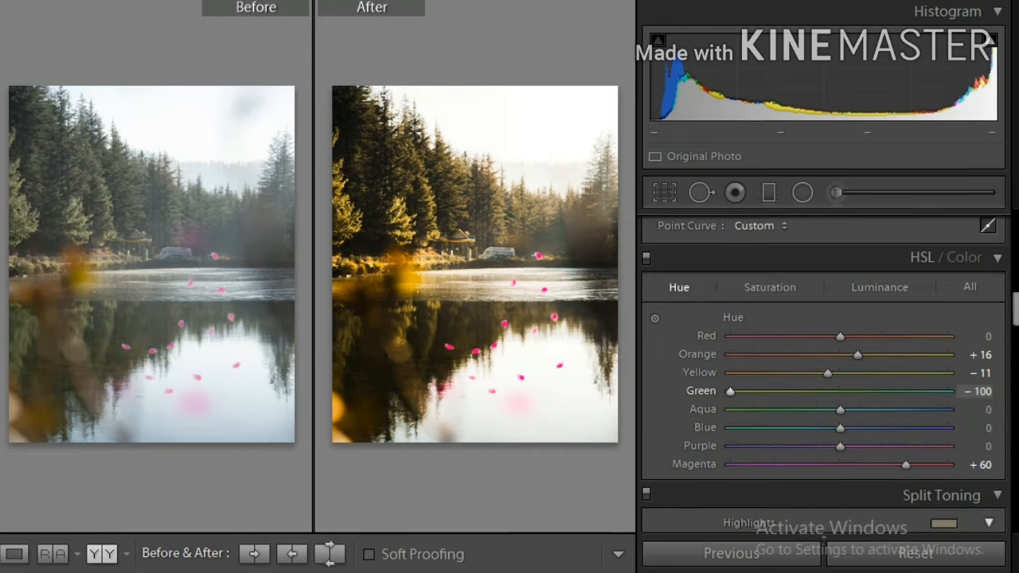
key("ctrl+z")
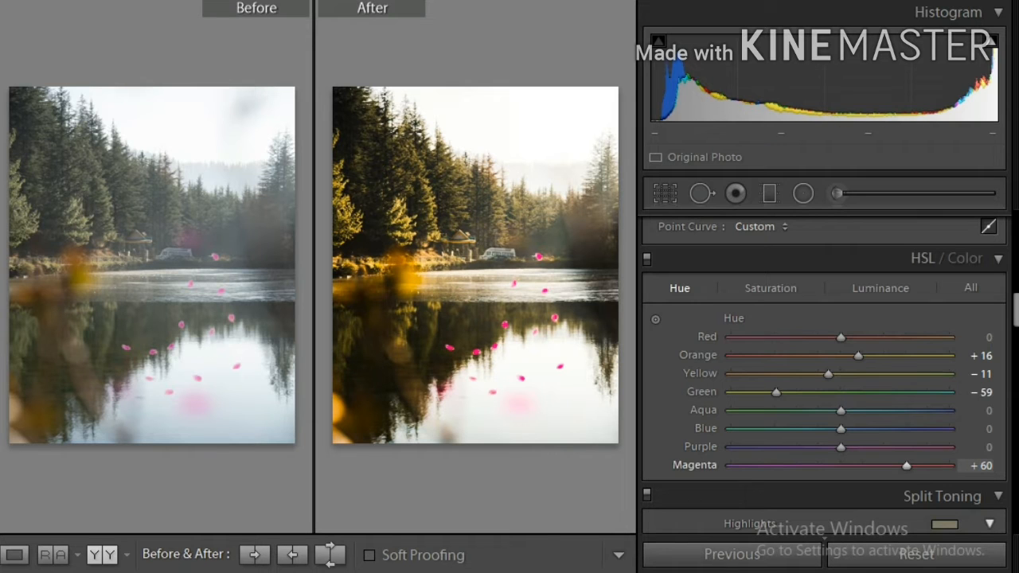
left_click_drag(906, 465, 882, 465)
key("ctrl+z")
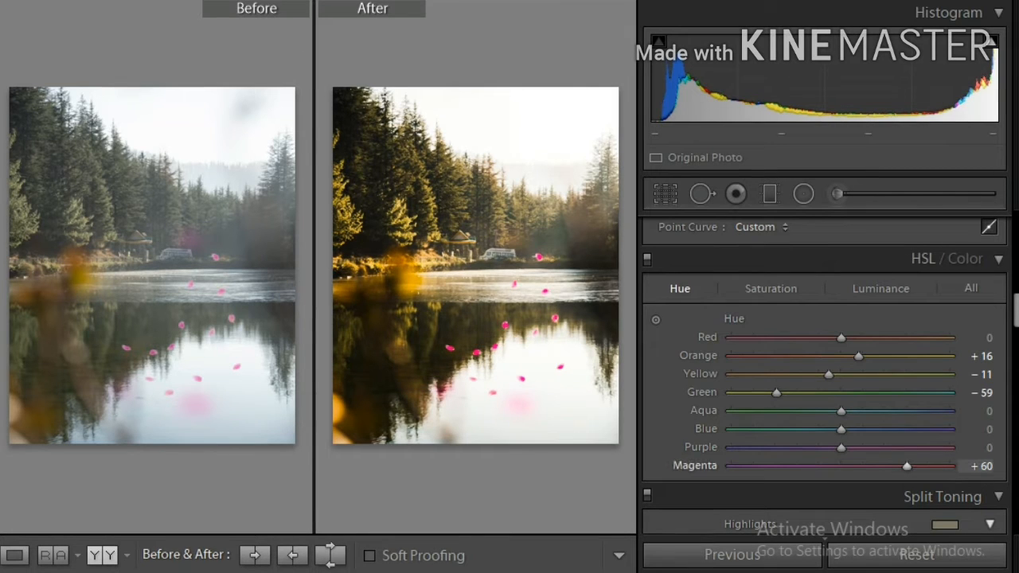
Review the HSL Saturation and Luminance values, returning to the Hue values
left_click(771, 289)
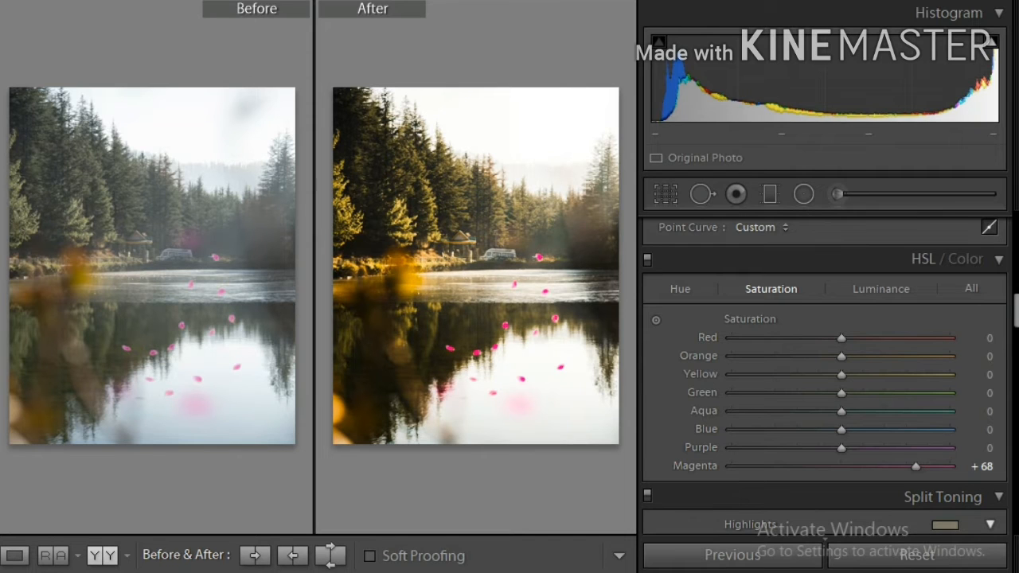
left_click(881, 289)
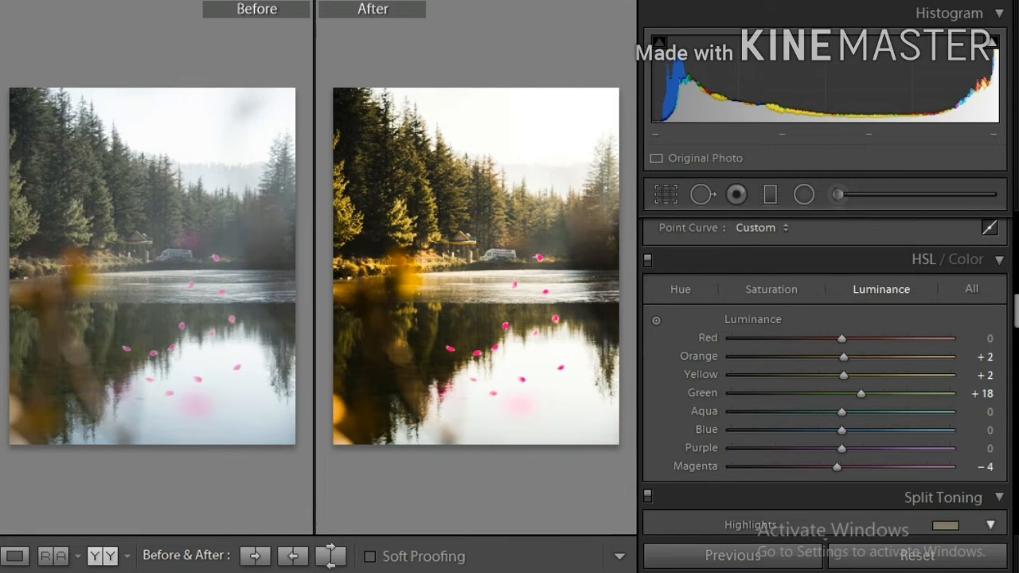
left_click(681, 290)
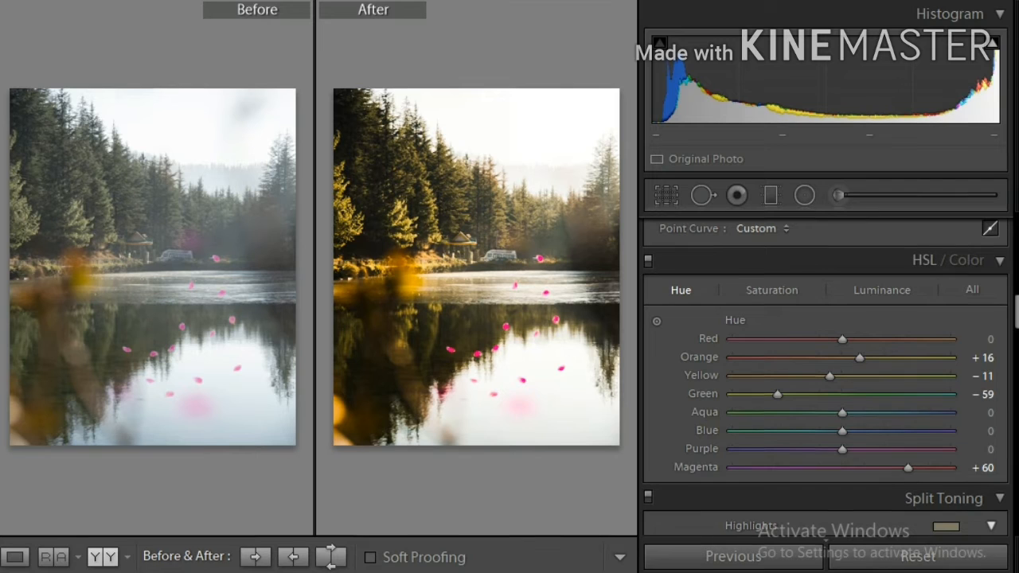
Review the HSL Saturation and Luminance tabs and scroll through the Detail, Lens Corrections, Transform, Effects and Calibration panels
left_click(771, 290)
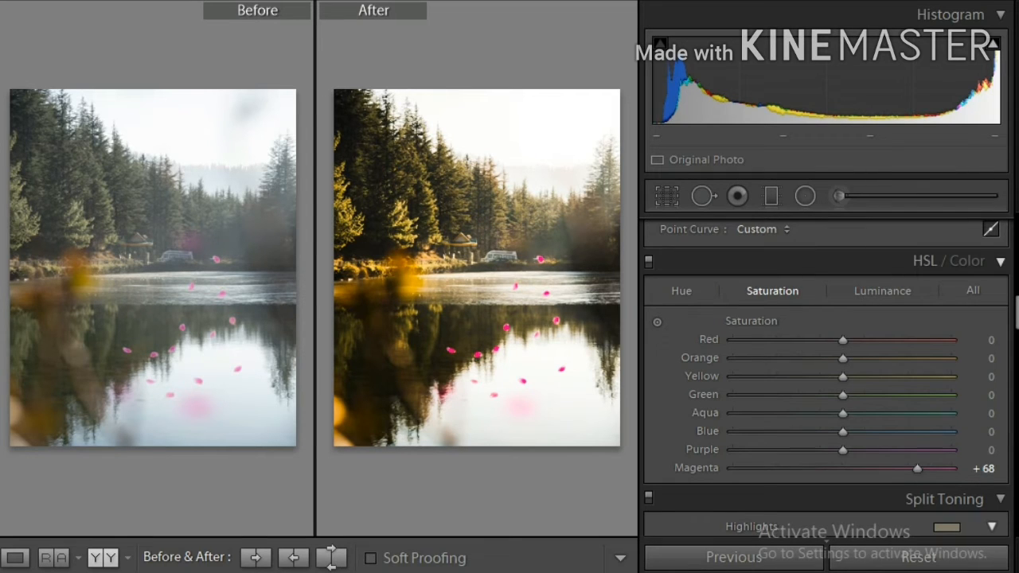
left_click(882, 291)
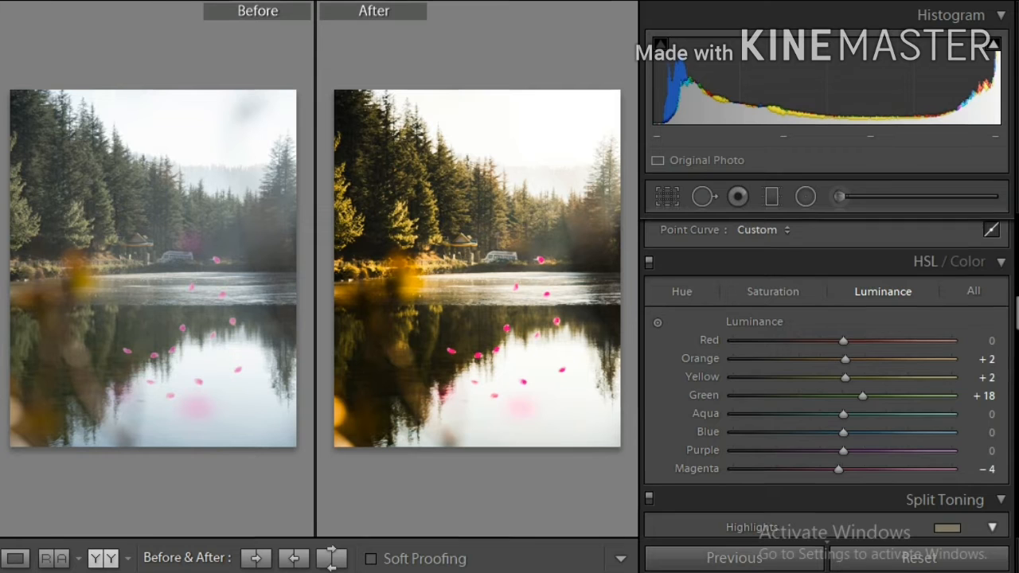
scroll(828, 358, "down", 5)
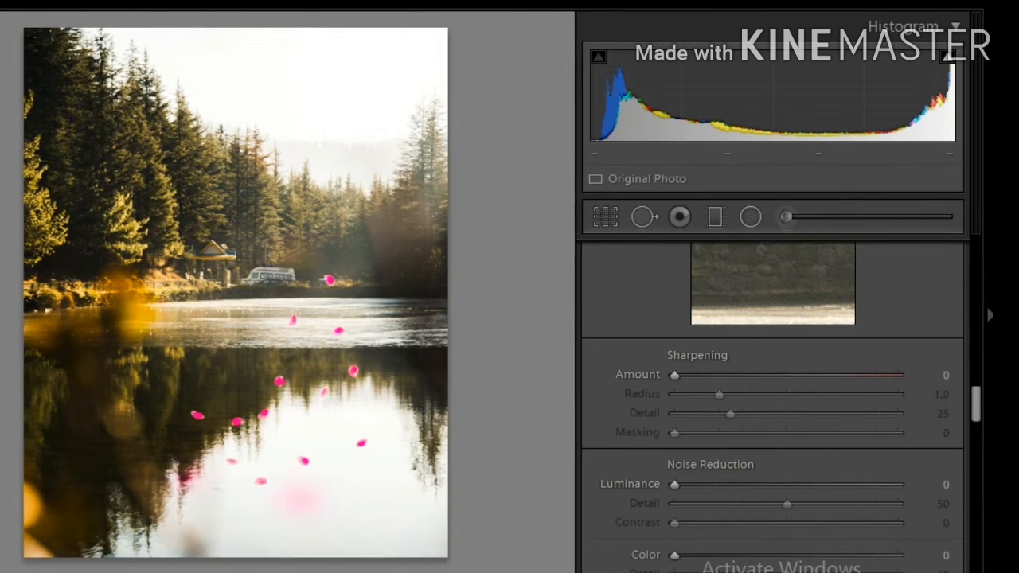
scroll(637, 378, "down", 3)
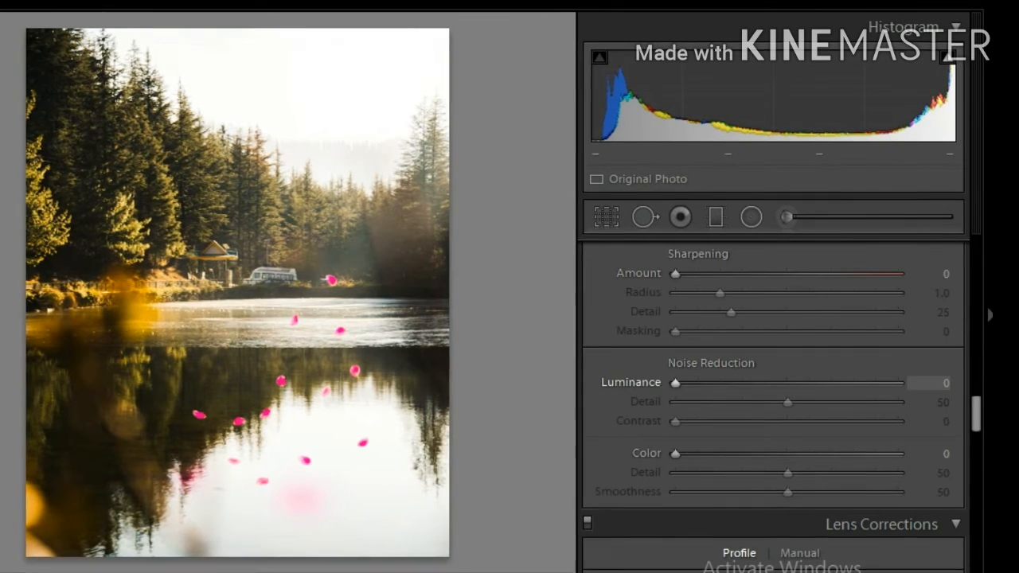
scroll(772, 406, "down", 15)
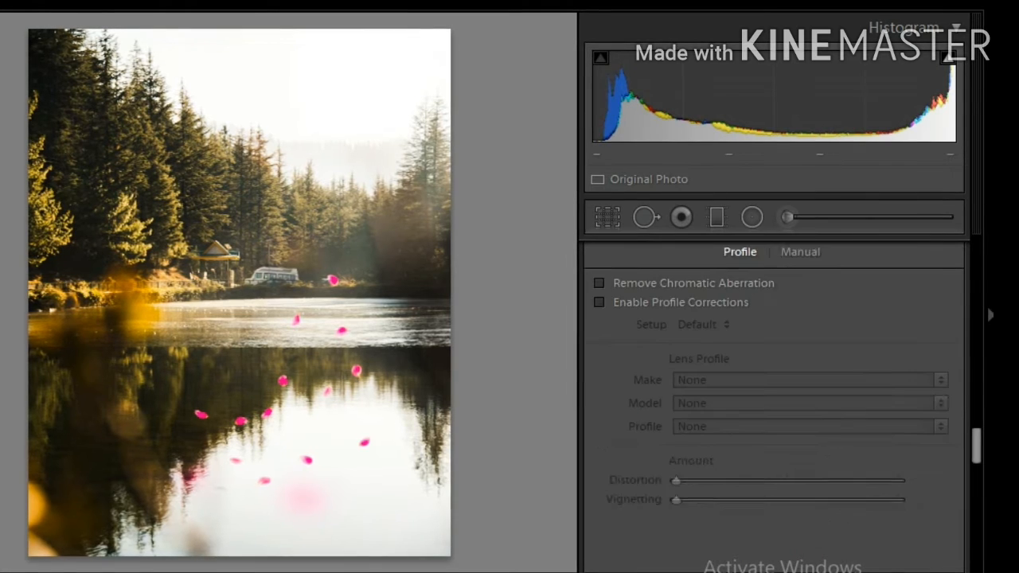
scroll(772, 398, "down", 9)
scroll(772, 398, "up", 3)
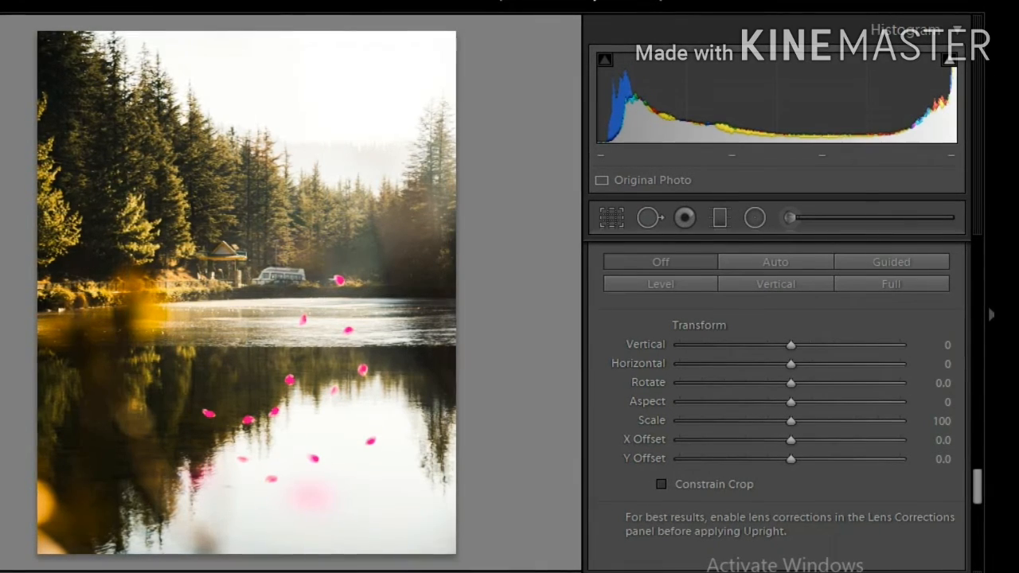
scroll(776, 398, "down", 3)
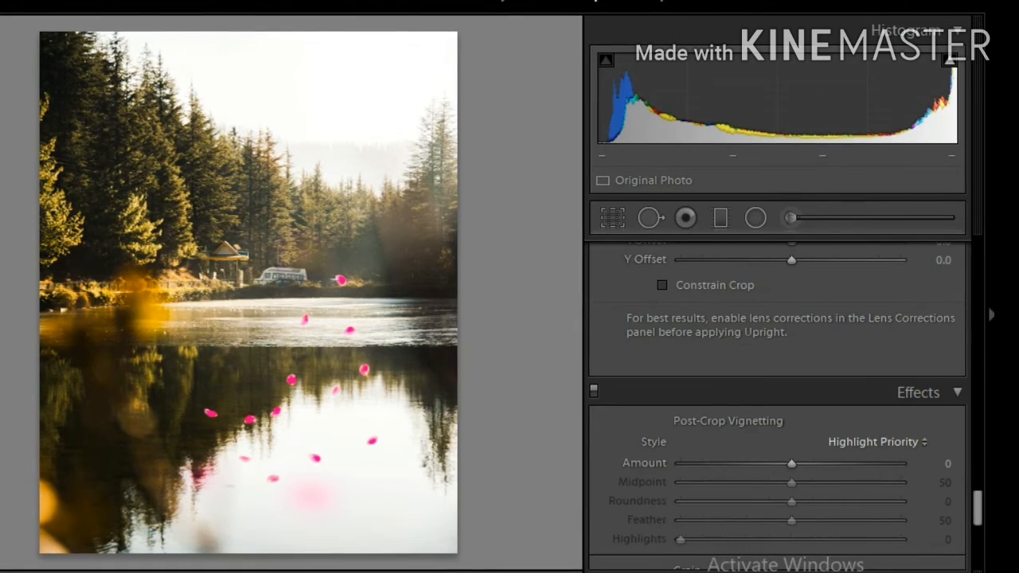
scroll(776, 398, "down", 2)
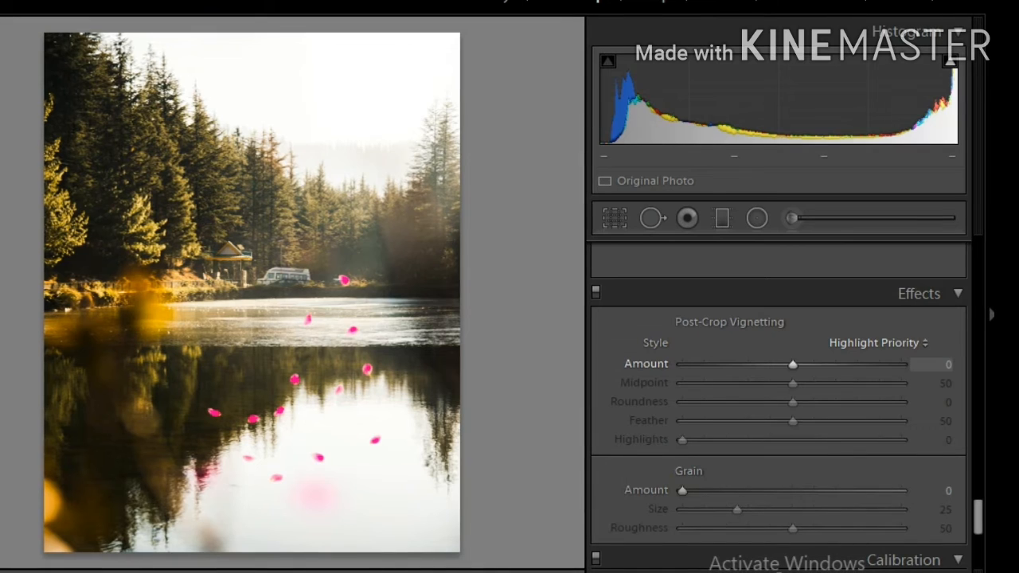
scroll(779, 398, "down", 2)
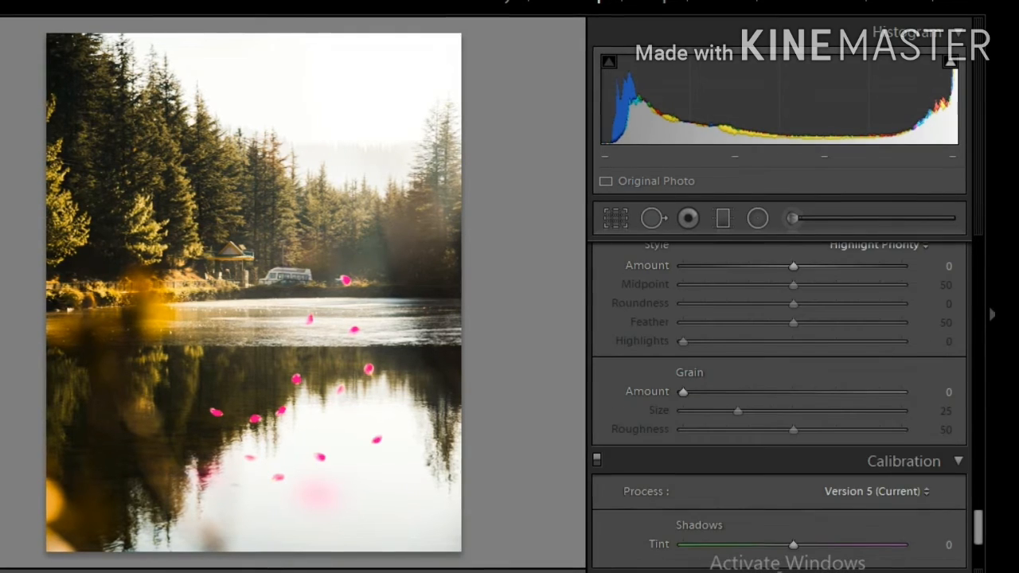
scroll(779, 398, "down", 2)
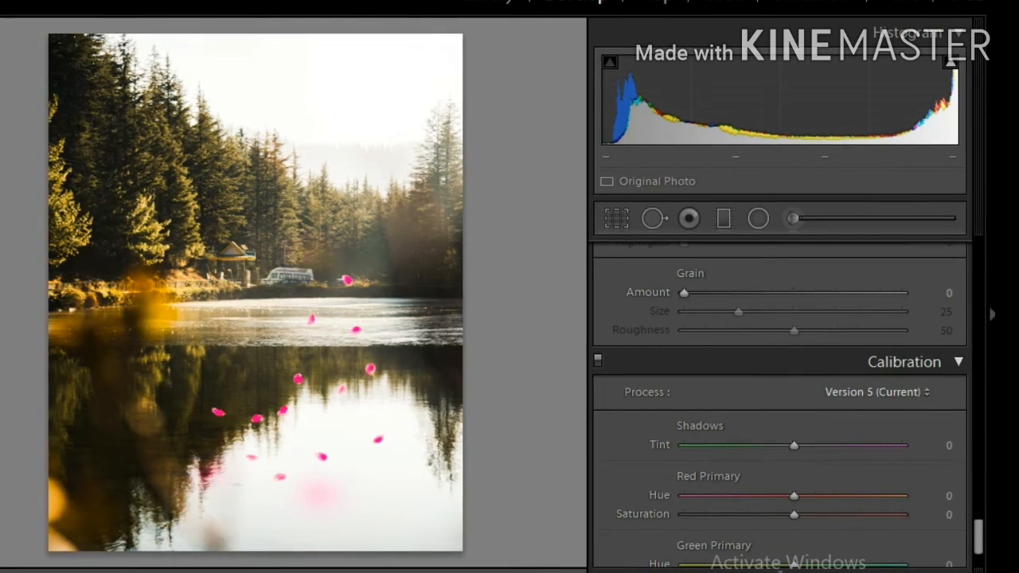
scroll(779, 398, "down", 2)
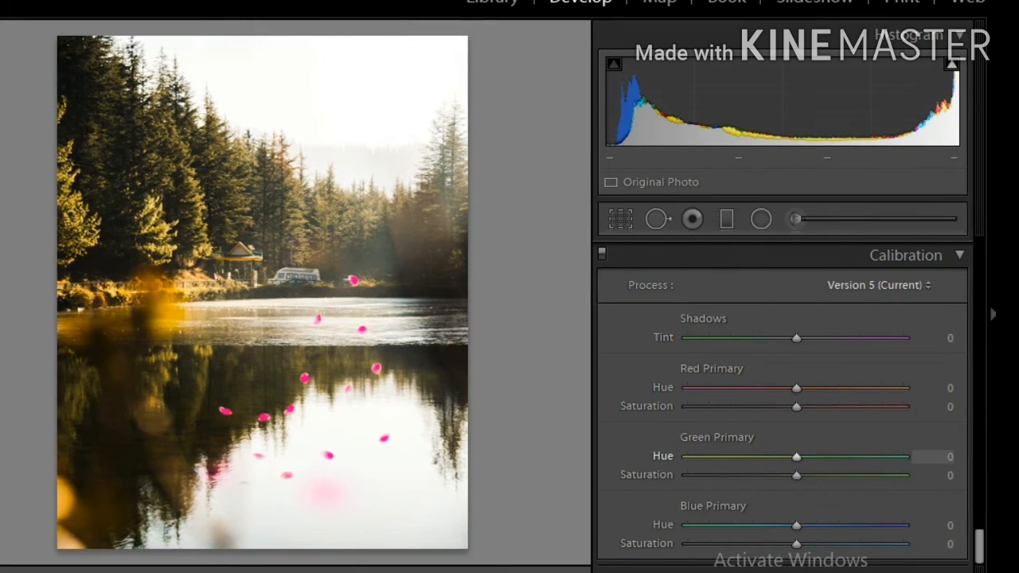
Try the Green Primary Hue and Saturation at +100, resetting both sliders to 0
left_click_drag(797, 457, 906, 454)
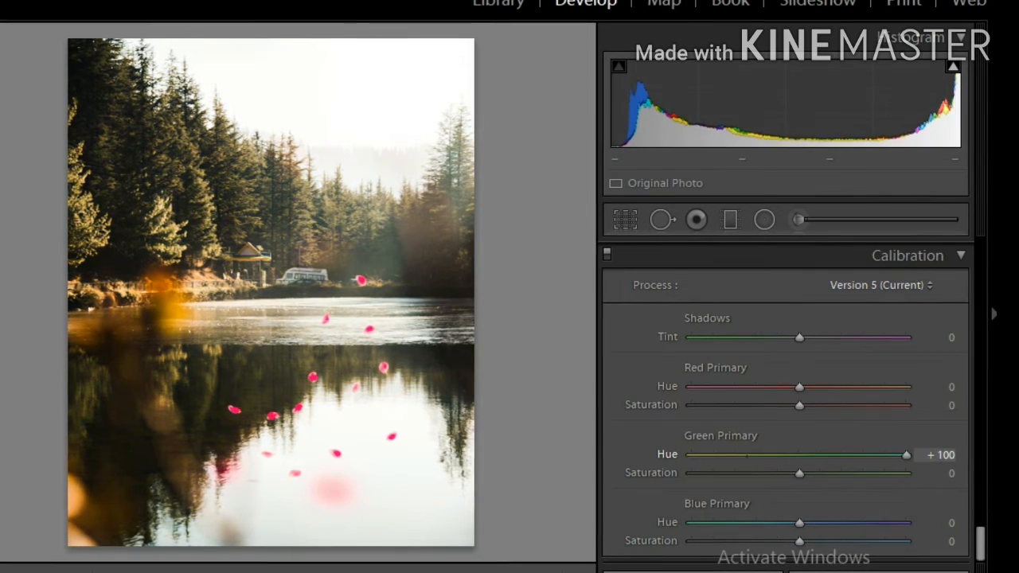
mouse_move(793, 455)
left_mouse_down()
mouse_move(720, 455)
mouse_move(776, 455)
left_mouse_up()
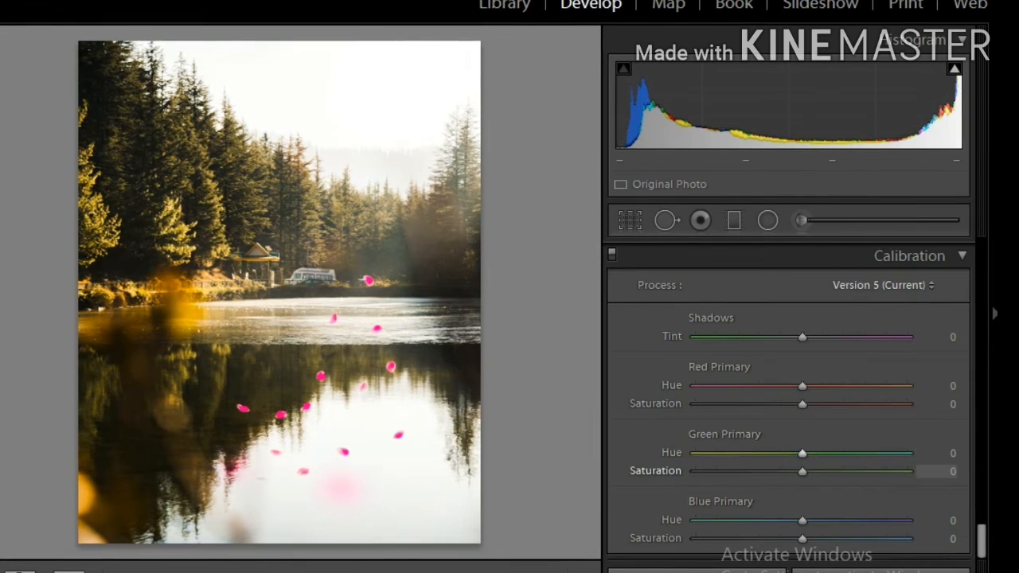
left_click_drag(803, 470, 909, 471)
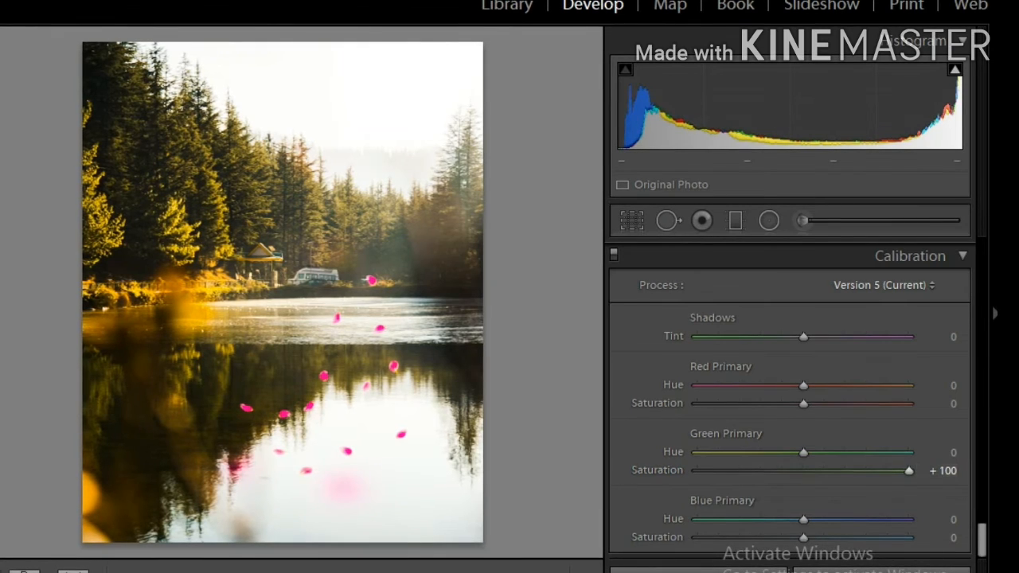
double_click(910, 470)
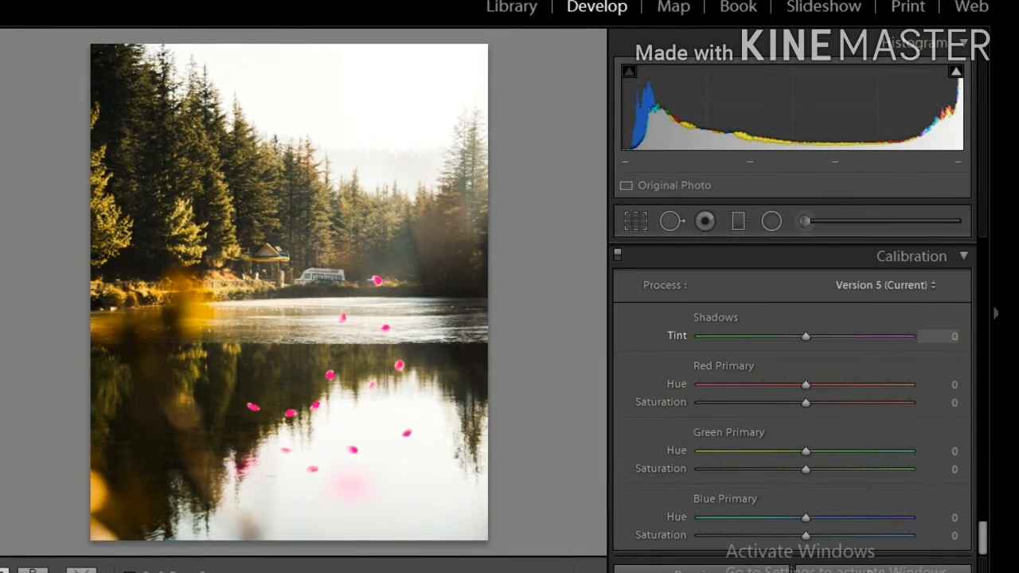
Try Shadows Tint at +67, Red Primary Hue at -83 and Red Primary Saturation at +75, resetting each to 0
left_click_drag(806, 337, 877, 337)
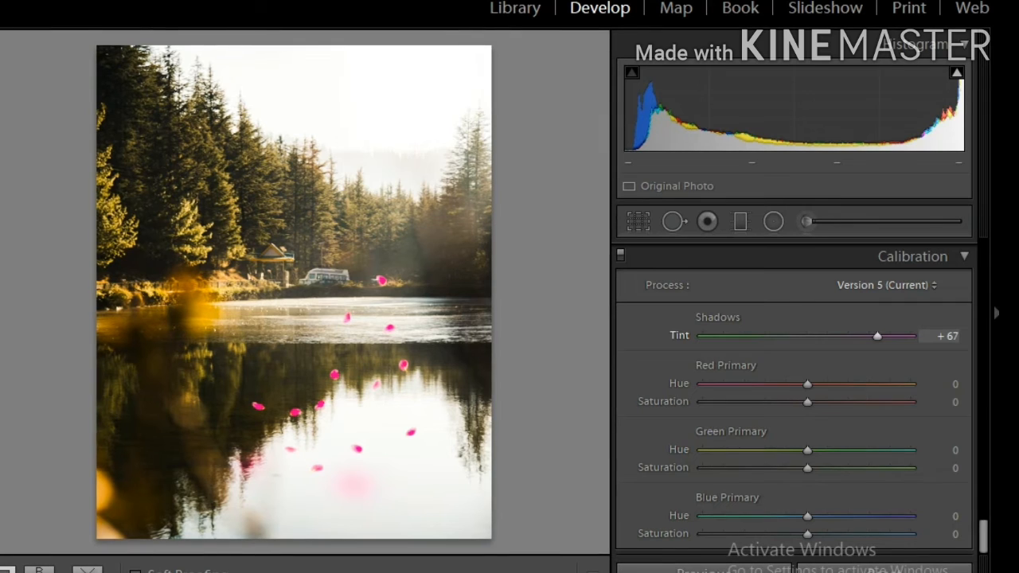
double_click(877, 336)
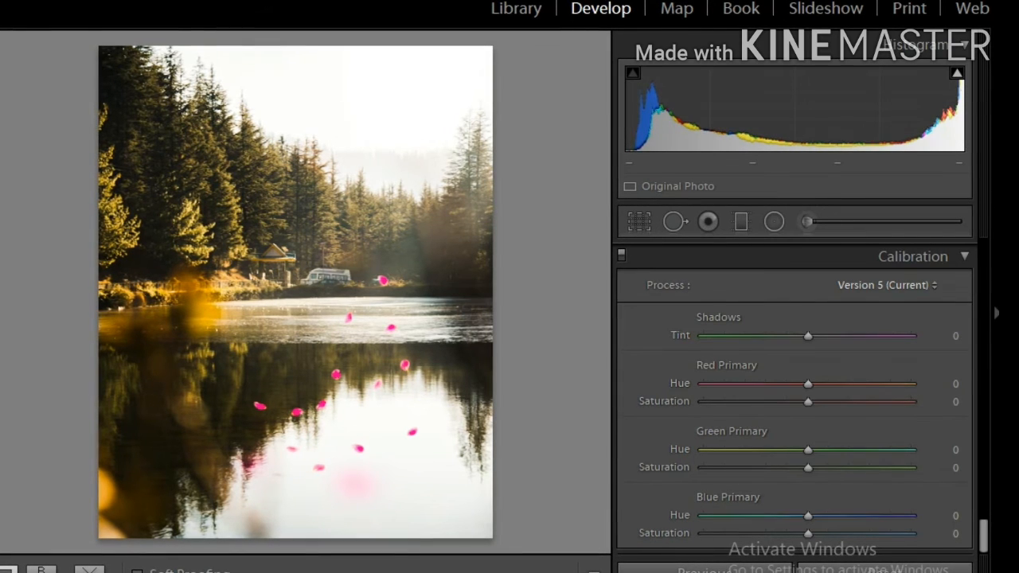
left_click_drag(807, 384, 721, 384)
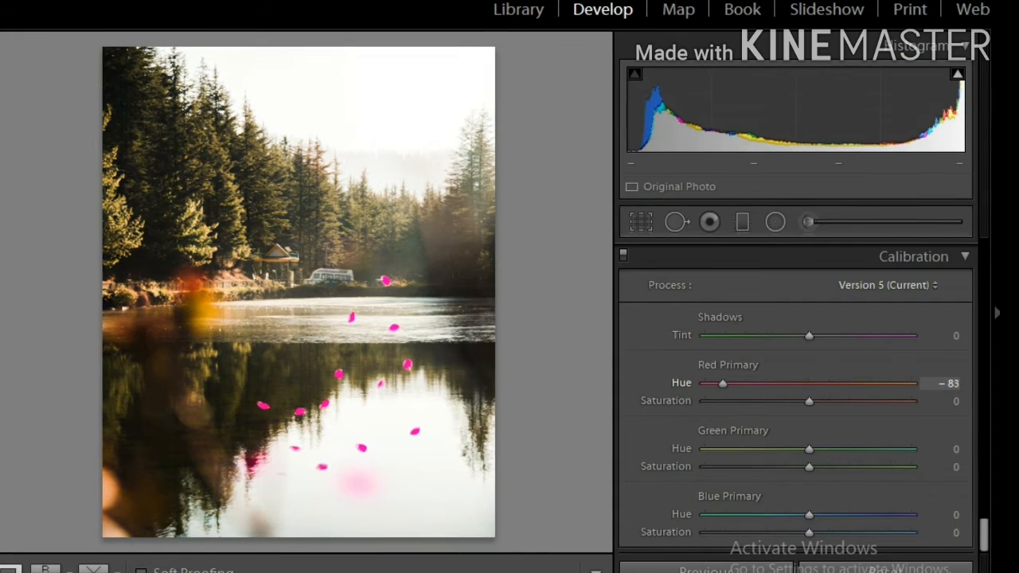
double_click(721, 384)
left_click_drag(809, 400, 887, 400)
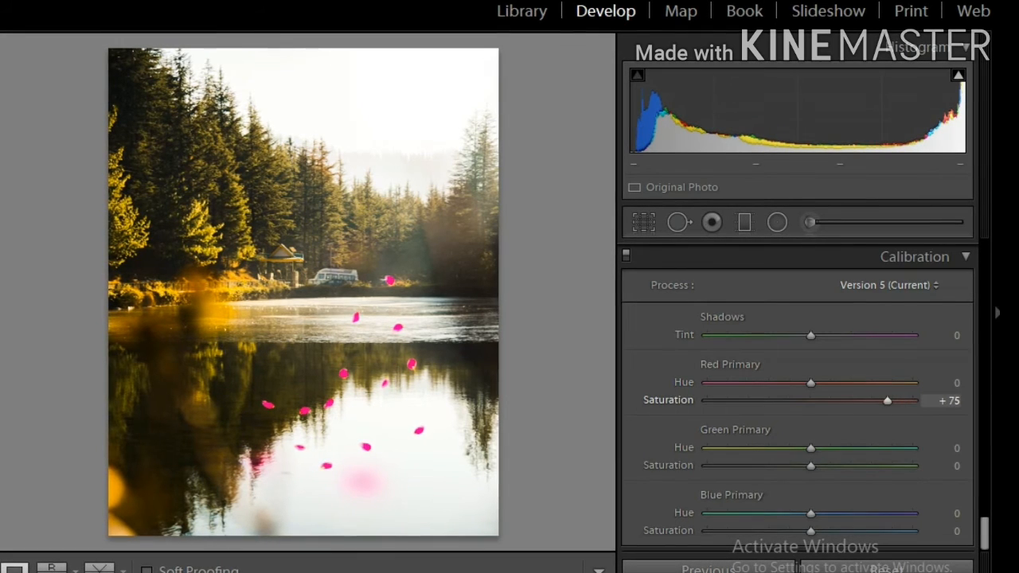
double_click(887, 400)
Try Red Primary Saturation at -100, returning it to 0
left_click_drag(811, 401, 708, 400)
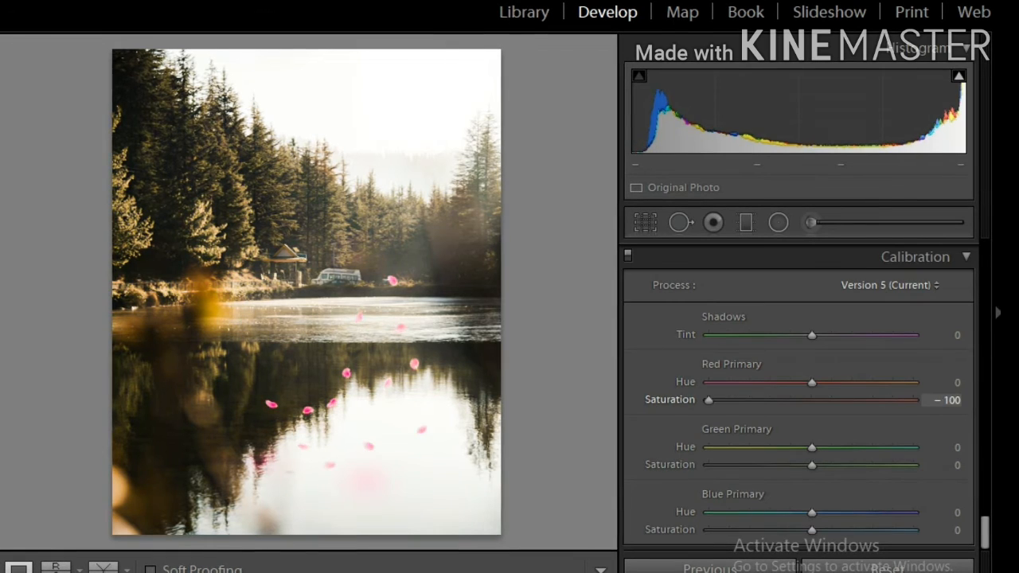
left_click_drag(857, 401, 832, 401)
double_click(832, 401)
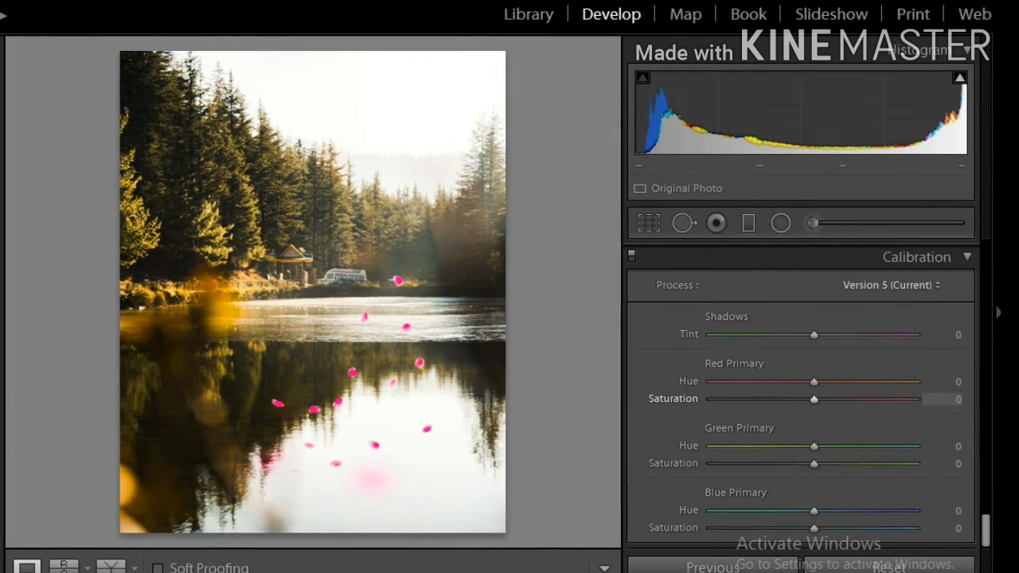
left_click_drag(860, 399, 726, 399)
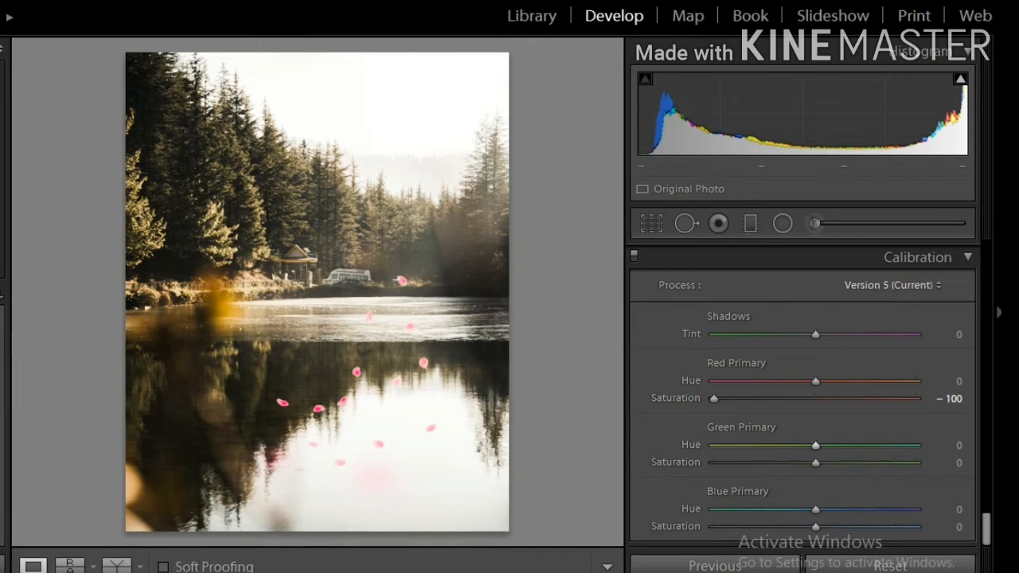
left_click_drag(734, 399, 811, 399)
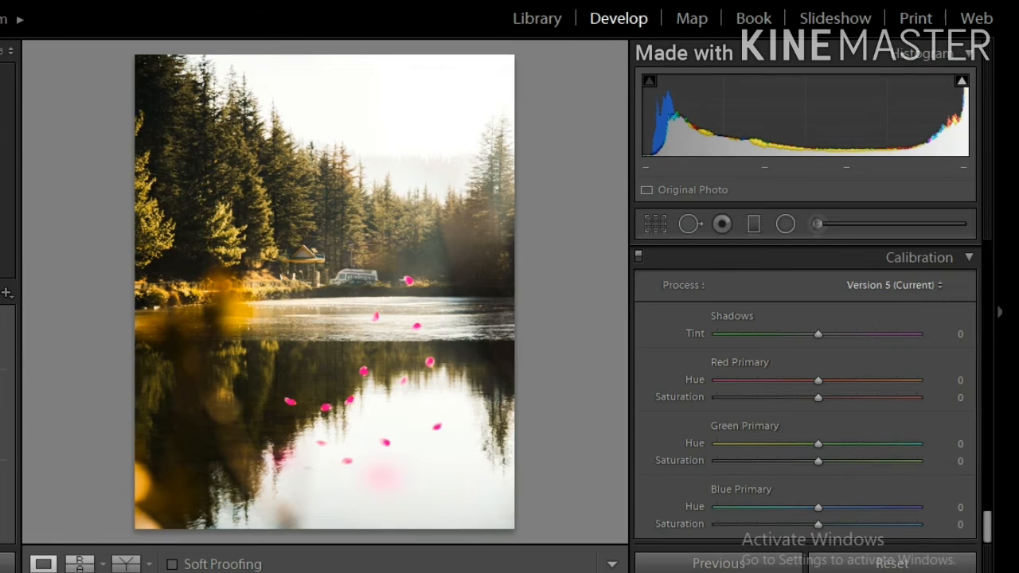
Switch the Before & After layout to top/bottom and back to side-by-side, returning to the Basic panel
left_click(127, 564)
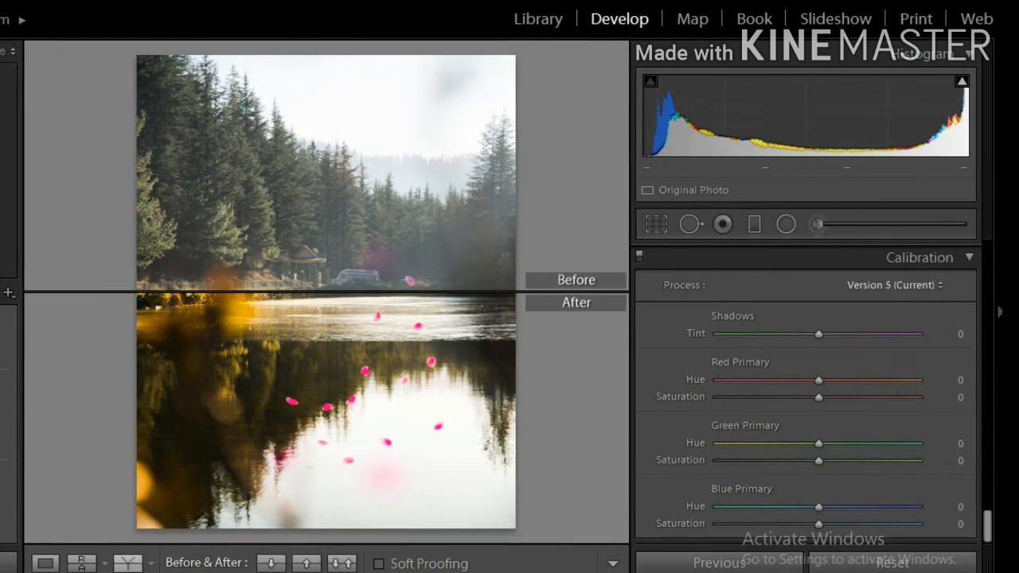
left_click(127, 565)
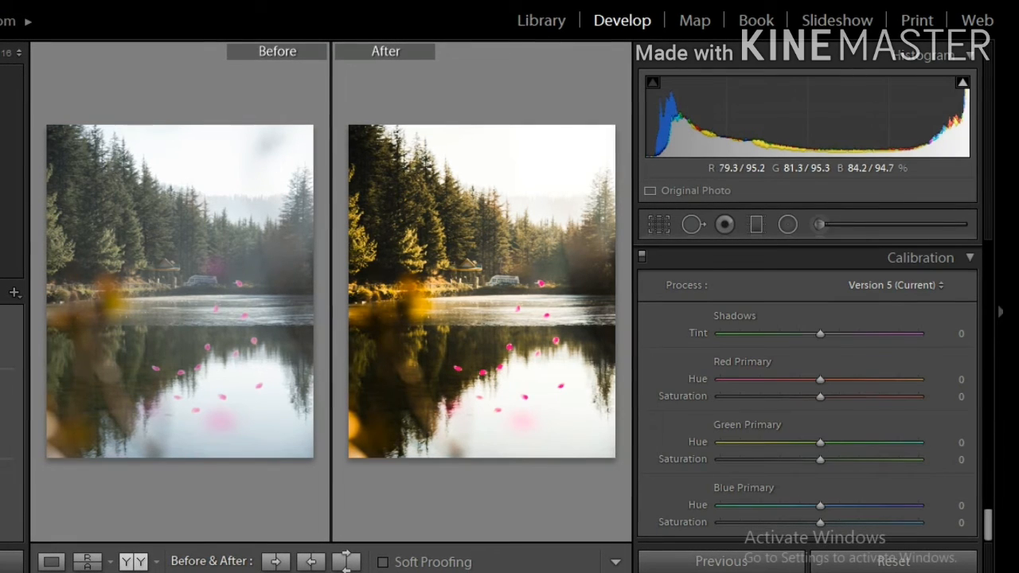
scroll(808, 399, "up", 15)
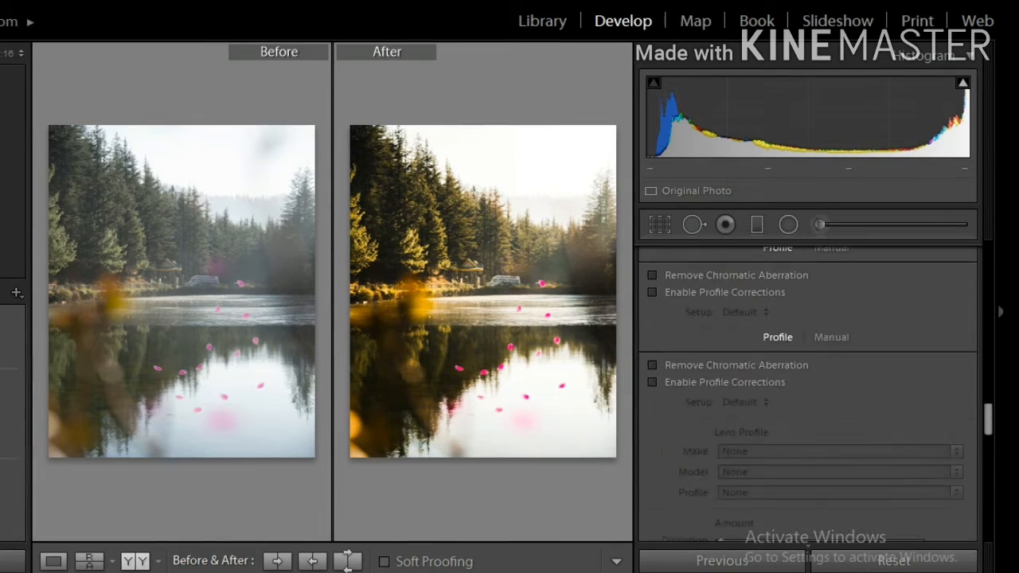
scroll(808, 398, "up", 5)
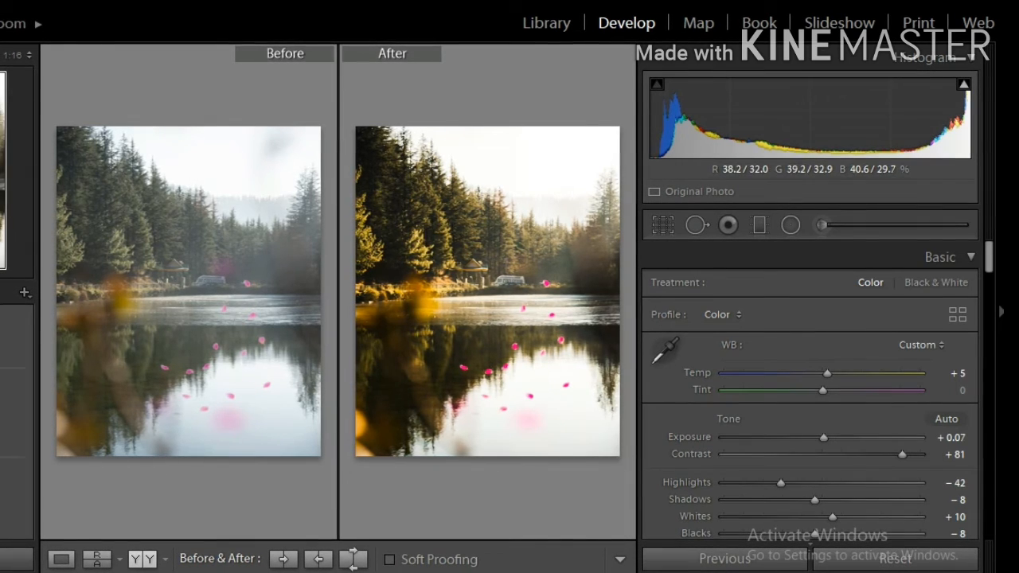
left_click(505, 273)
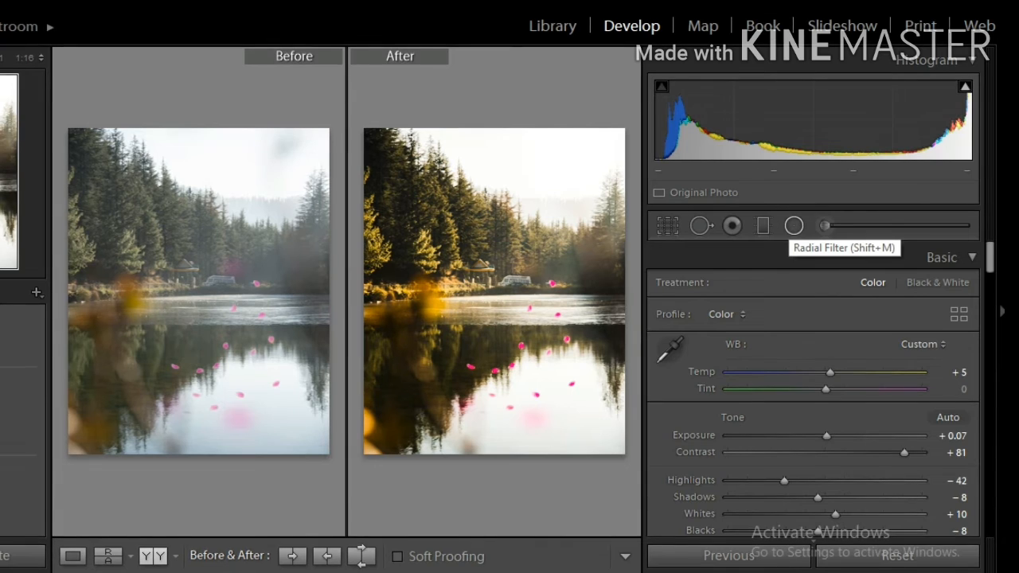
Open the Radial Filter tool and inspect the settings of the two existing radial filters on the photo
left_click(794, 225)
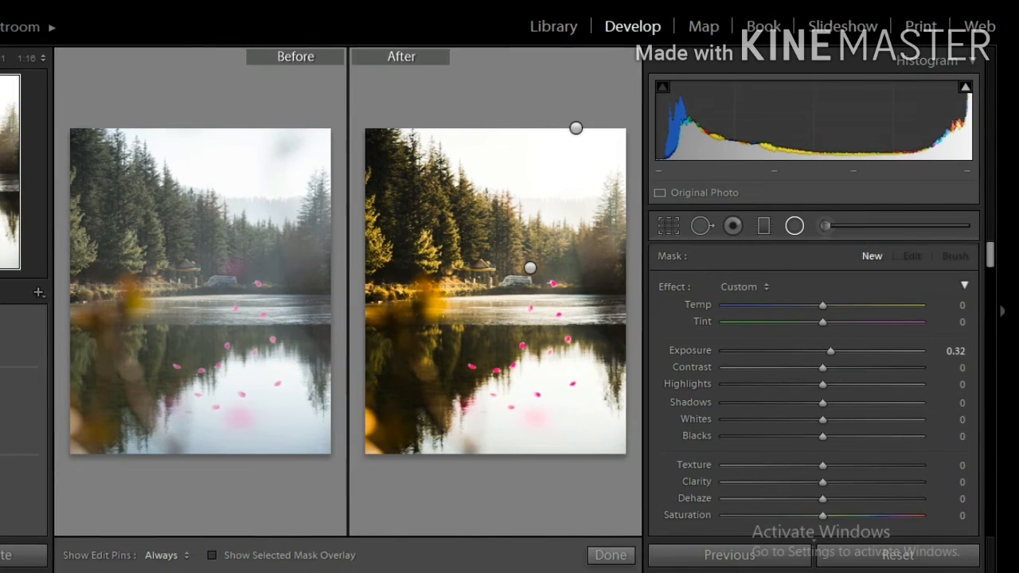
left_click(590, 271)
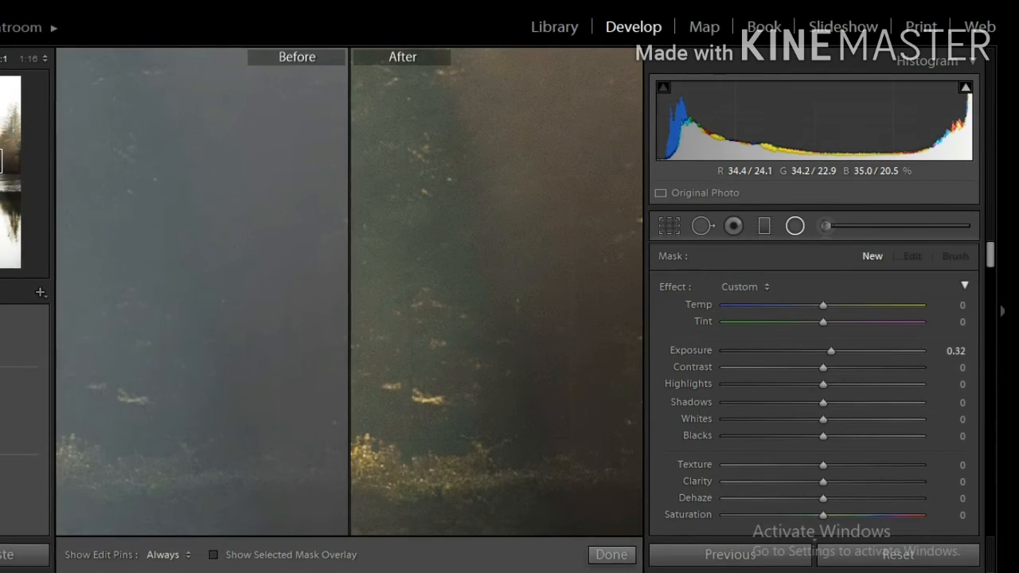
key("z")
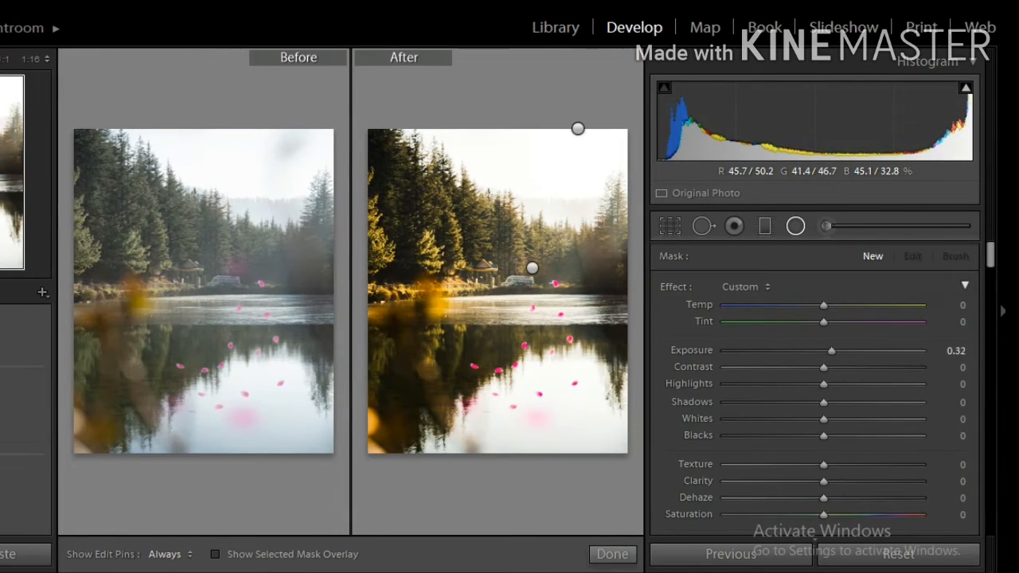
left_click(533, 268)
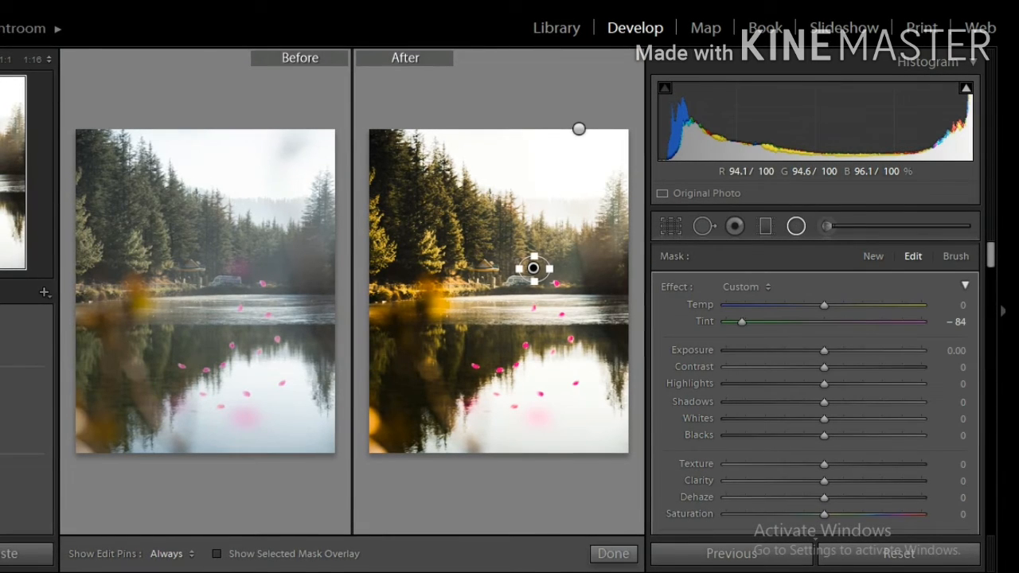
left_click(579, 129)
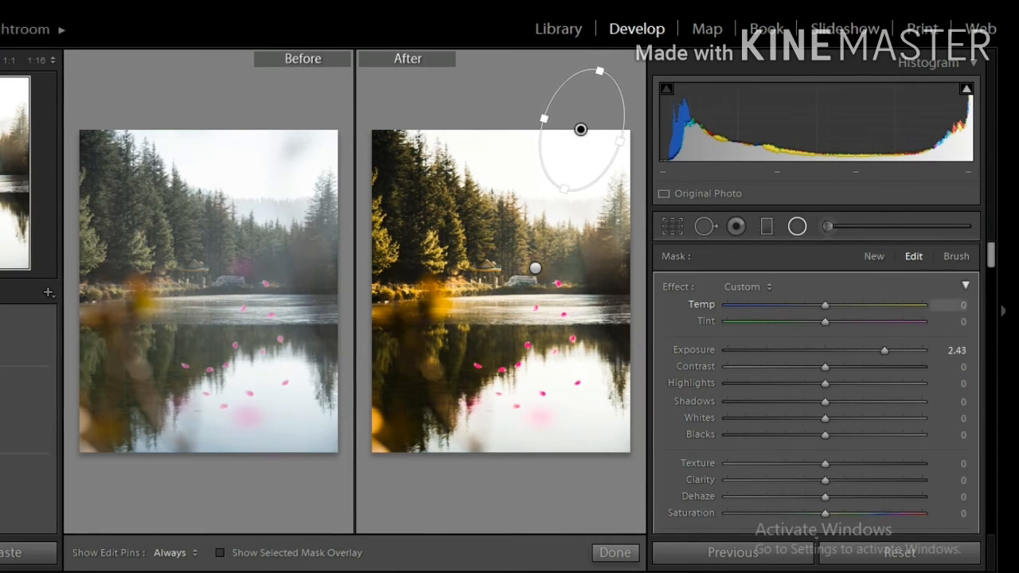
Try lowering the upper radial filter's Exposure, undoing the change
mouse_move(695, 350)
left_mouse_down()
mouse_move(645, 350)
mouse_move(684, 350)
left_mouse_up()
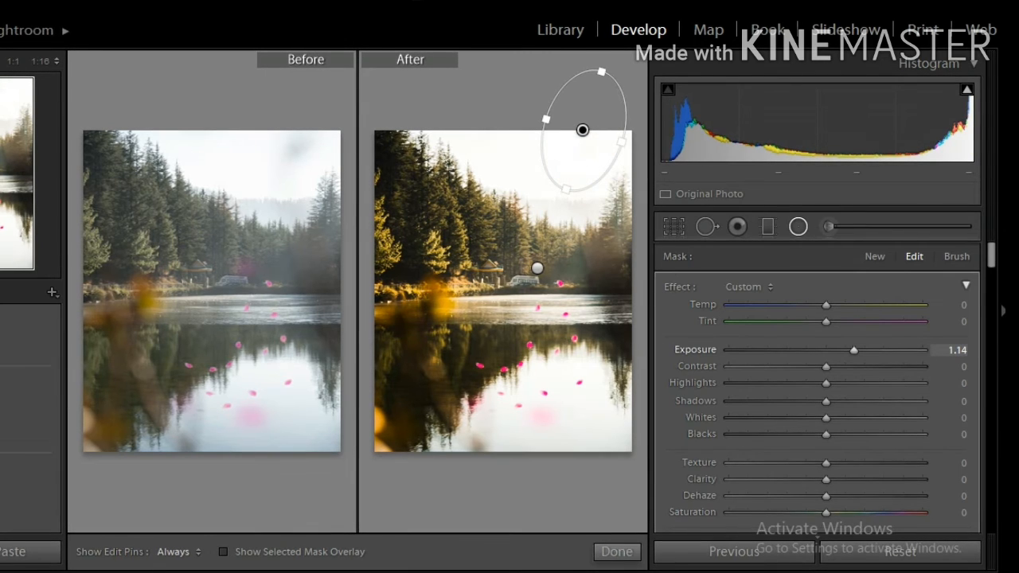
key("ctrl+z")
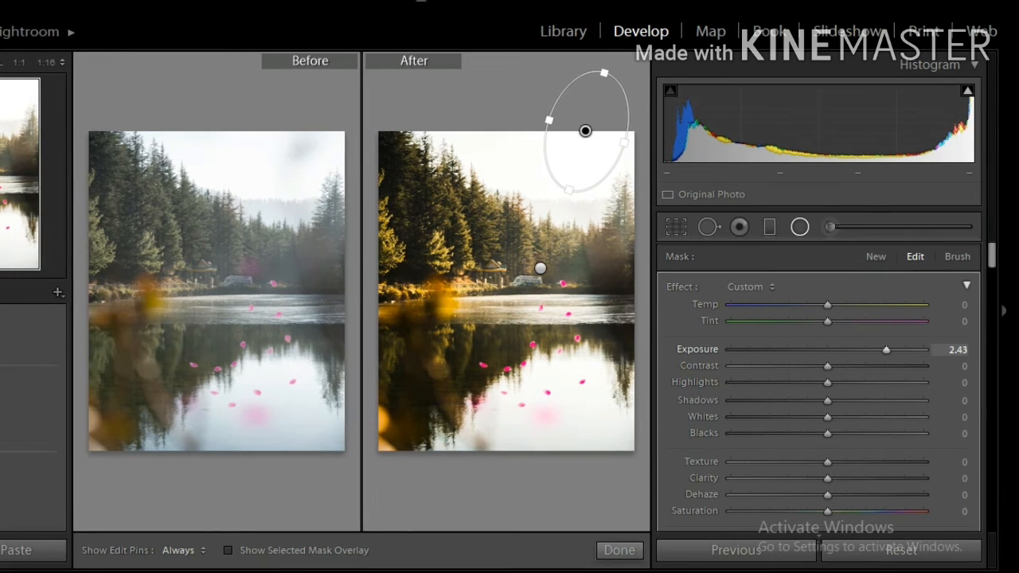
Try changing the lower radial filter's Tint to 33, then undo the tint adjustment
left_click(540, 268)
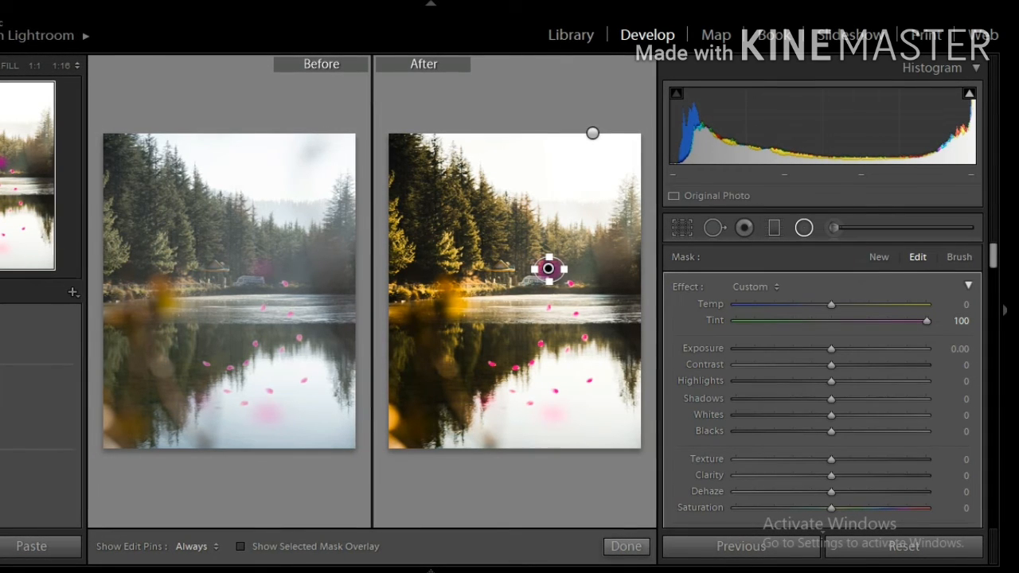
key("ctrl+z")
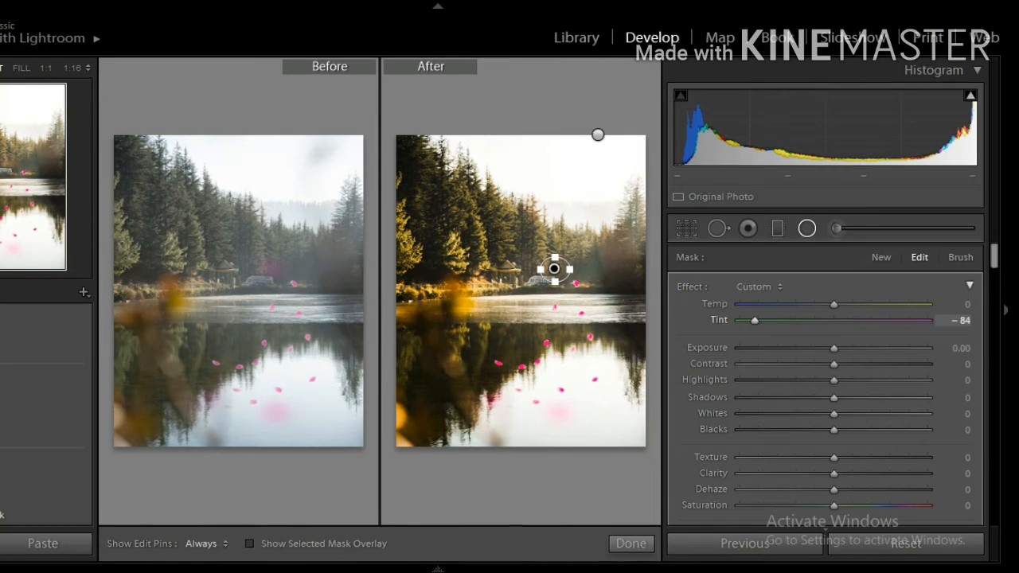
left_click_drag(848, 321, 866, 321)
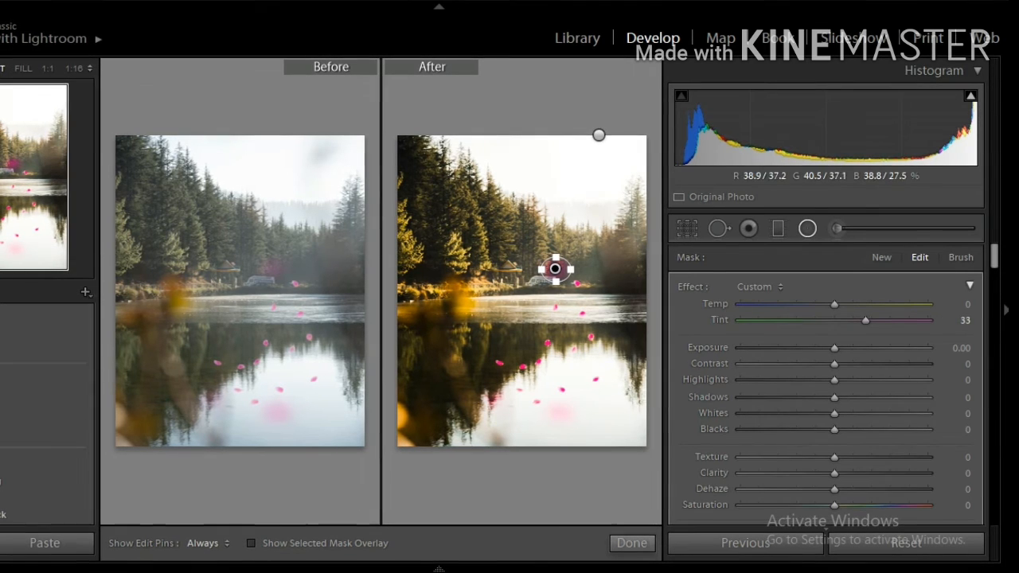
left_click(632, 543)
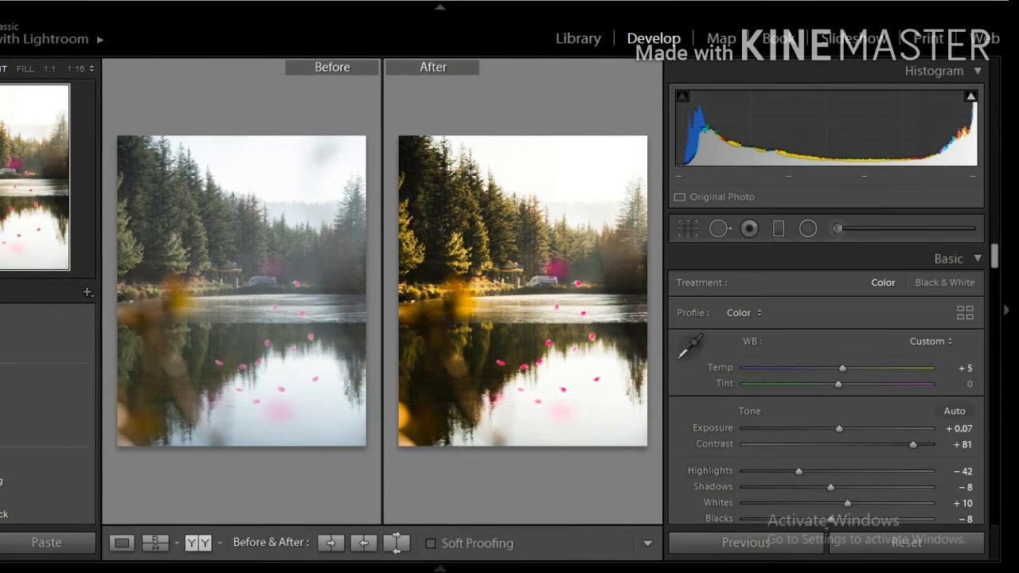
left_click(2, 2)
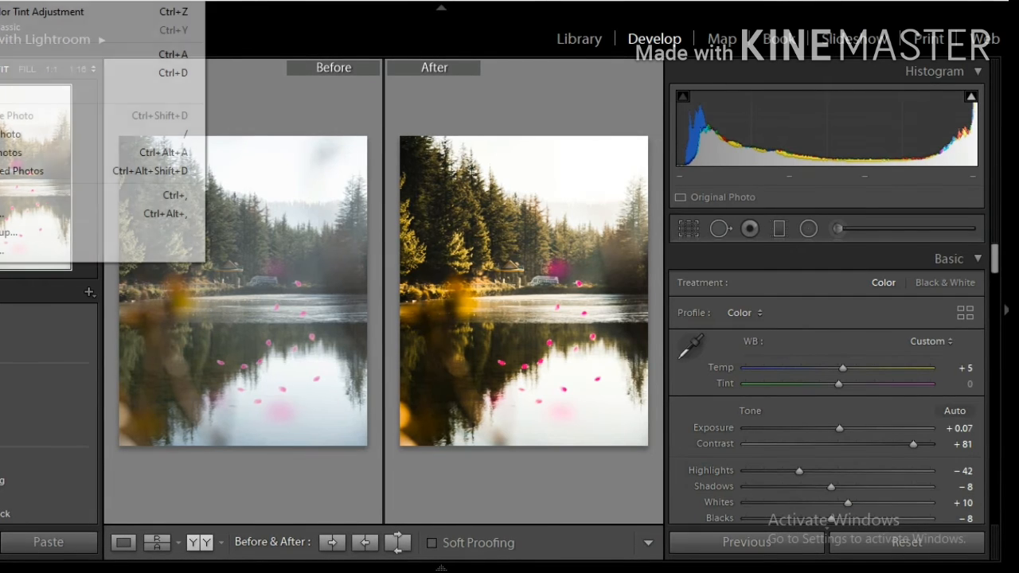
left_click(42, 12)
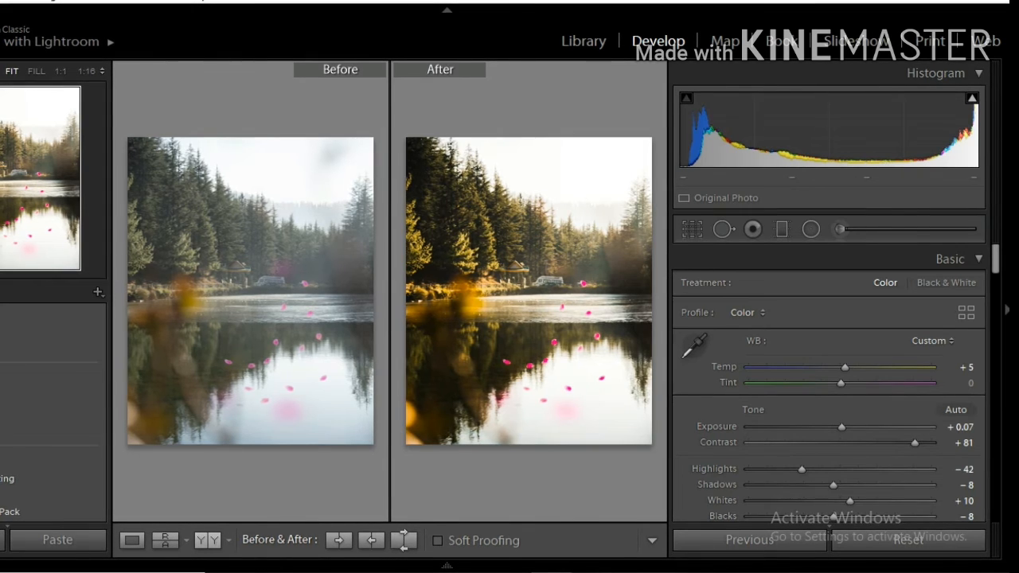
Cycle through the split Before & After views, left/right and top/bottom, and return to the single Loupe view
left_click(207, 541)
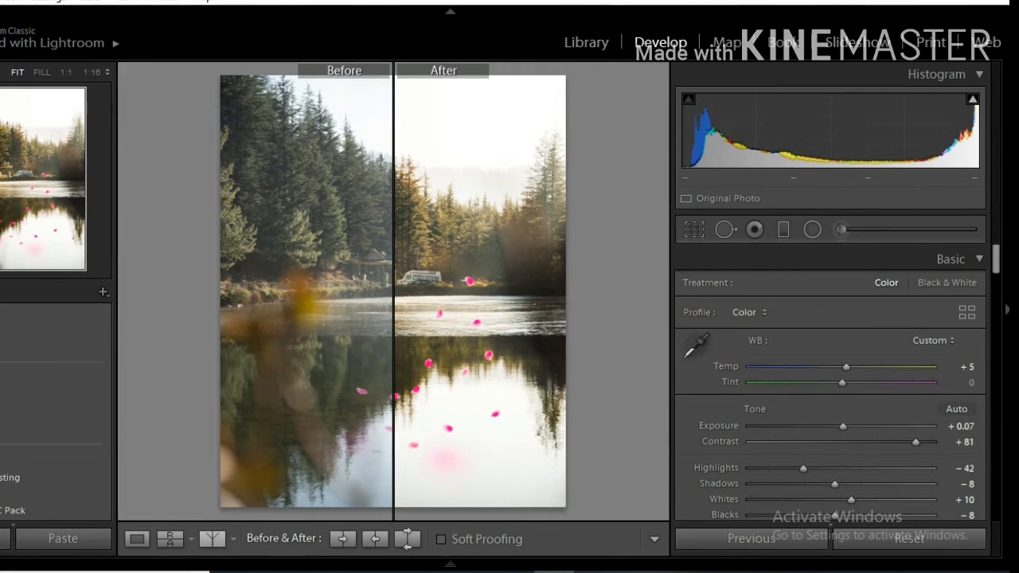
key("alt+y")
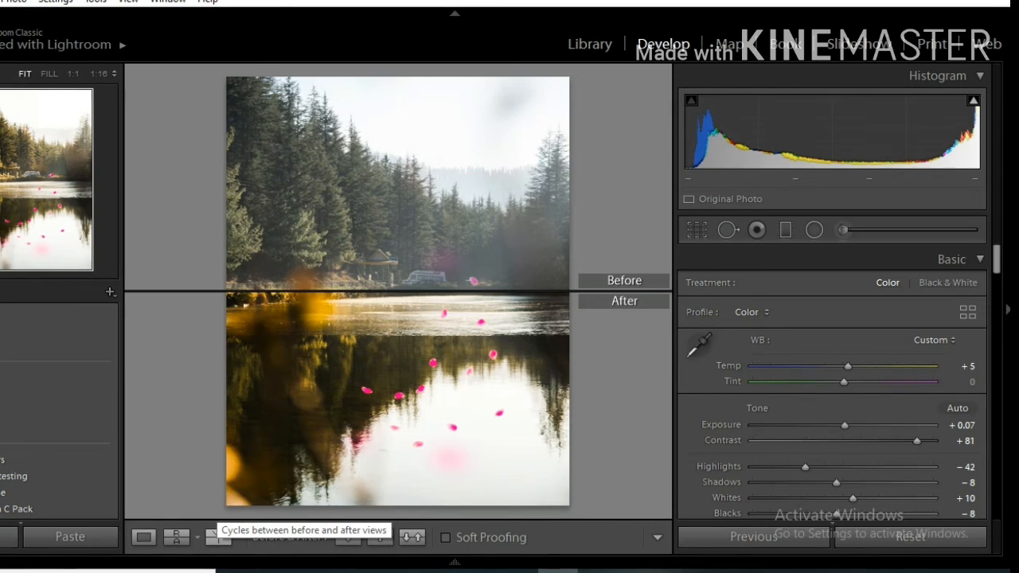
left_click(220, 537)
left_click(219, 538)
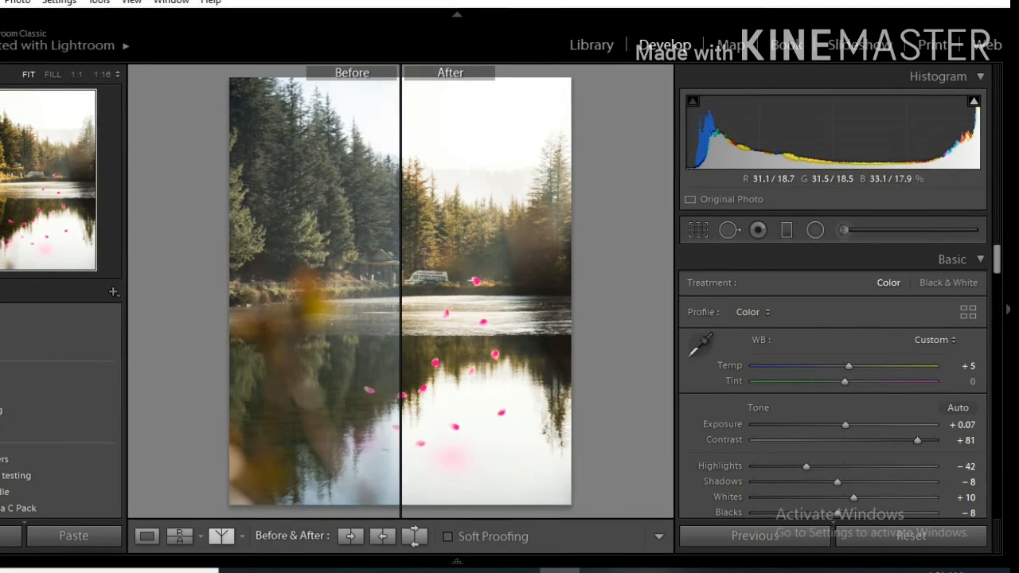
left_click(222, 535)
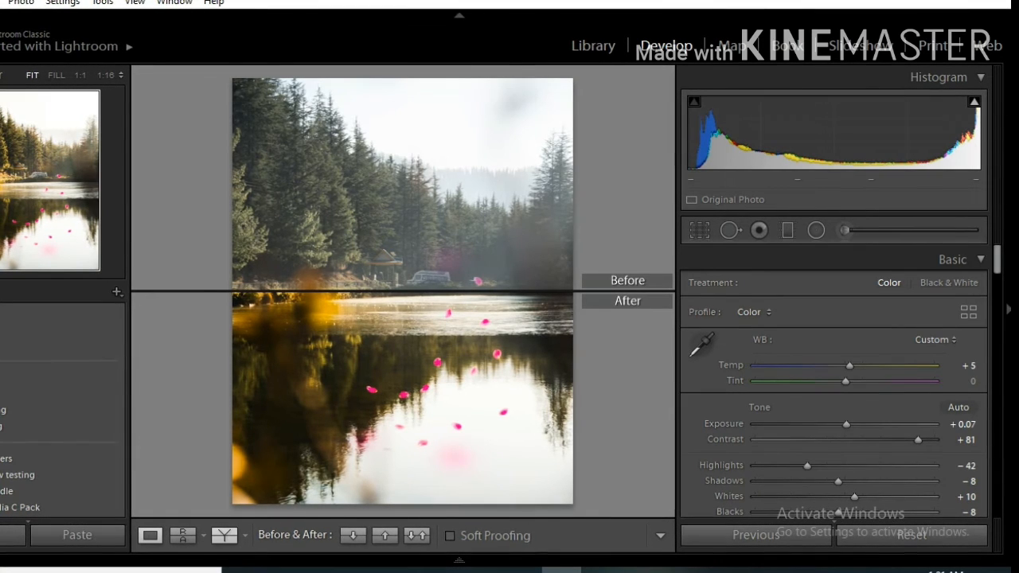
left_click(150, 536)
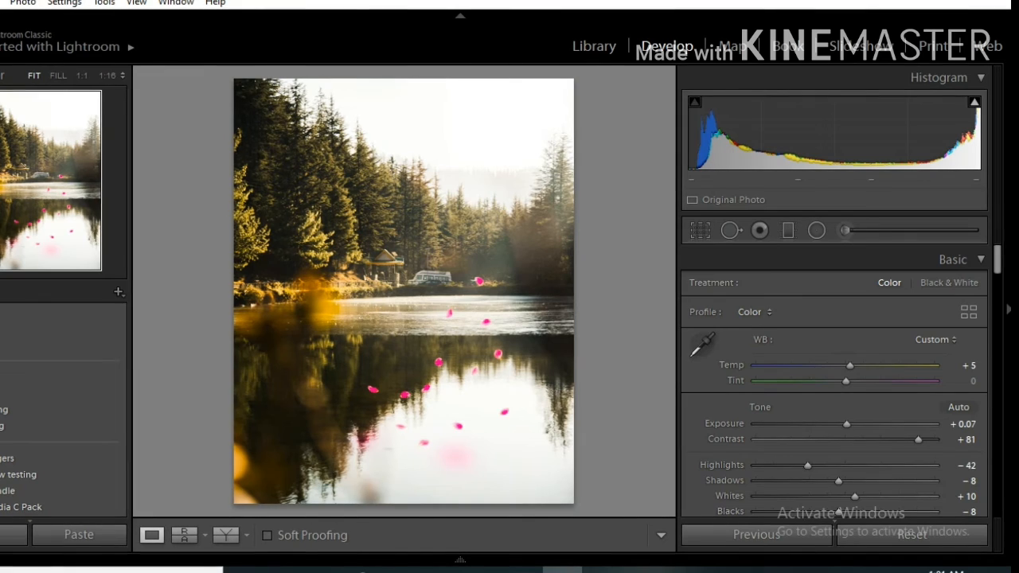
Toggle Soft Proofing on for the photo
key("s")
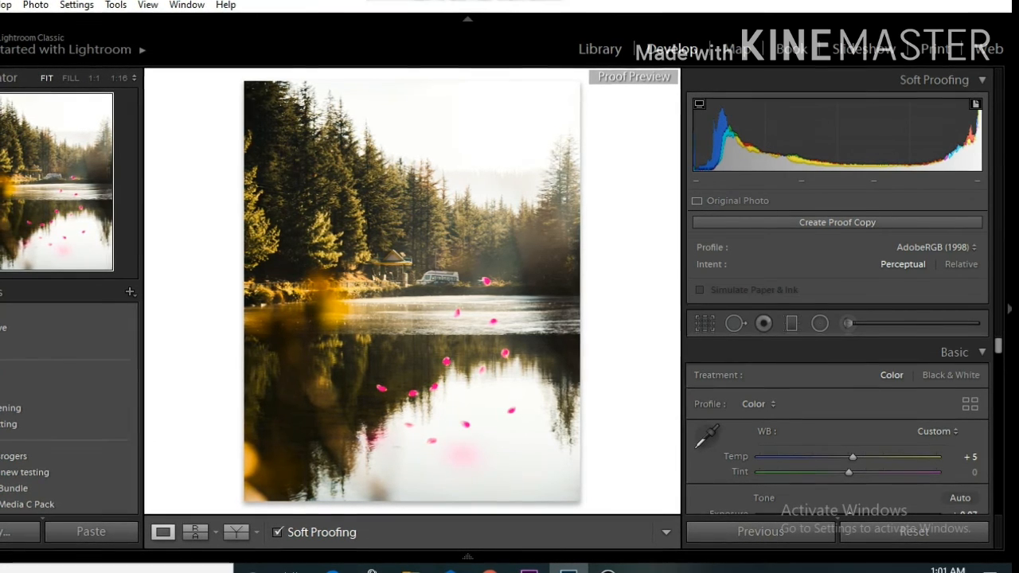
key("s")
key("s")
key("s")
key("s")
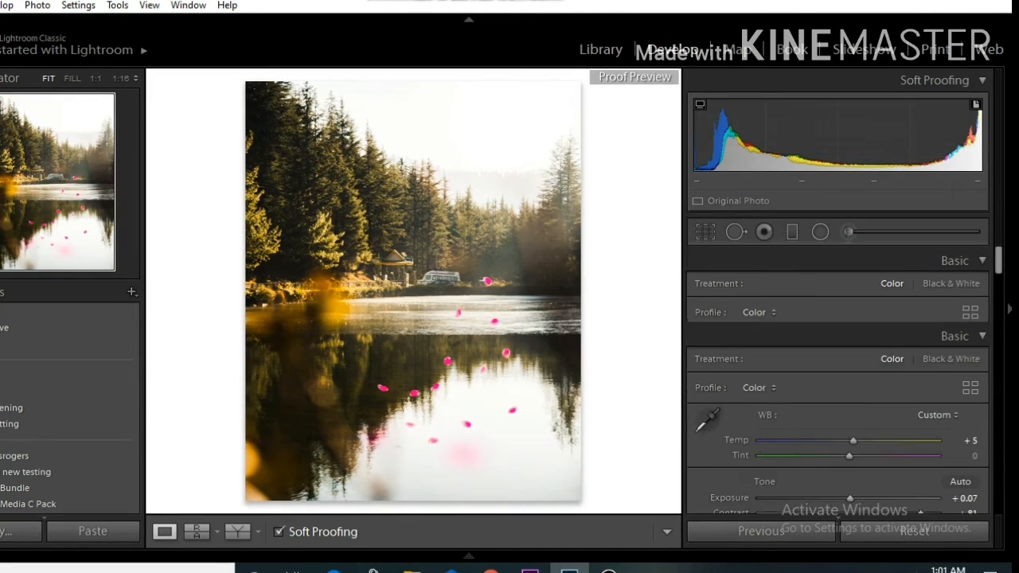
key("s")
key("s")
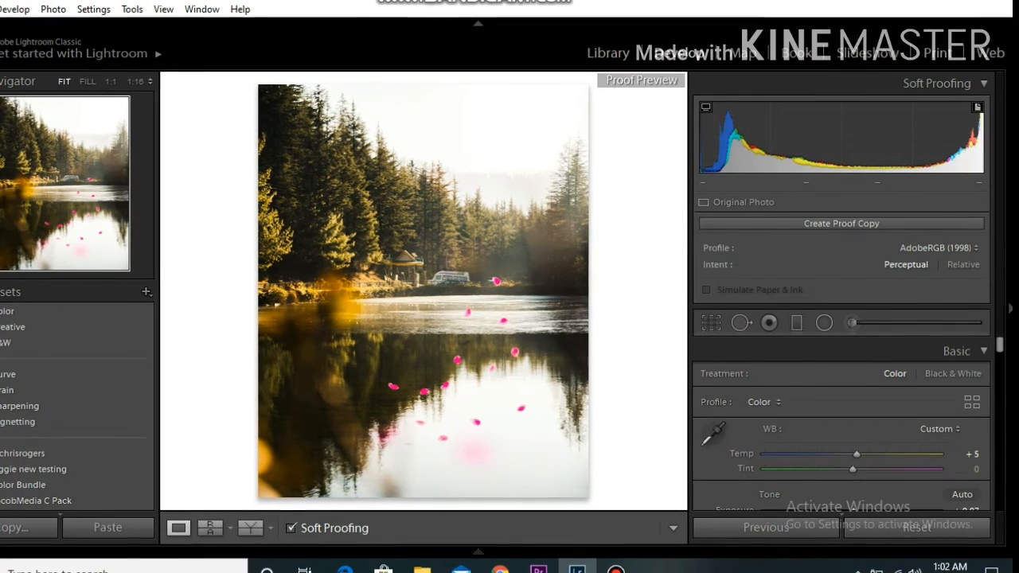
Try lowering Contrast to 74 under soft proofing, declining the proof copy and undoing the change
scroll(841, 422, "down", 4)
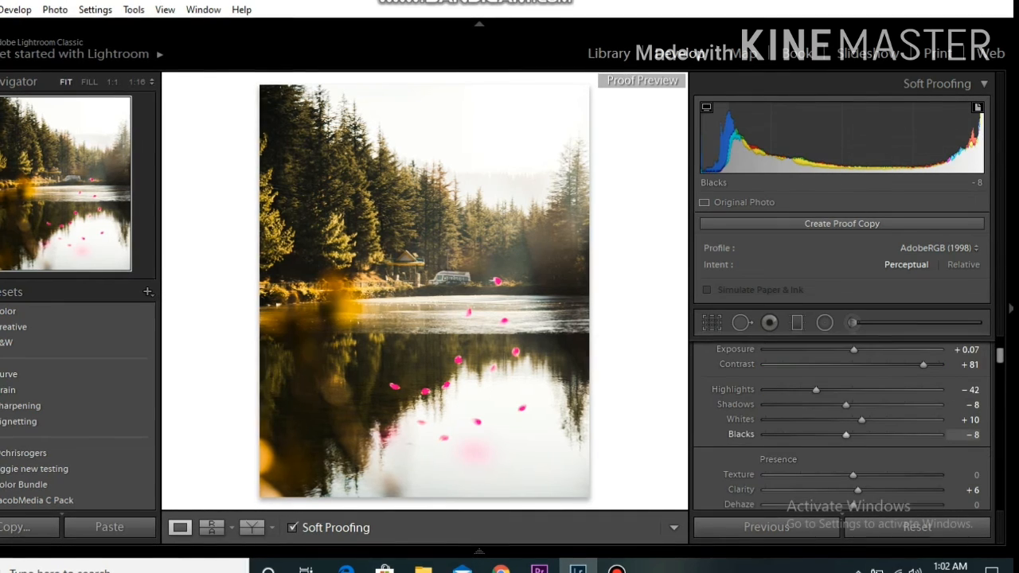
scroll(956, 430, "up", 2)
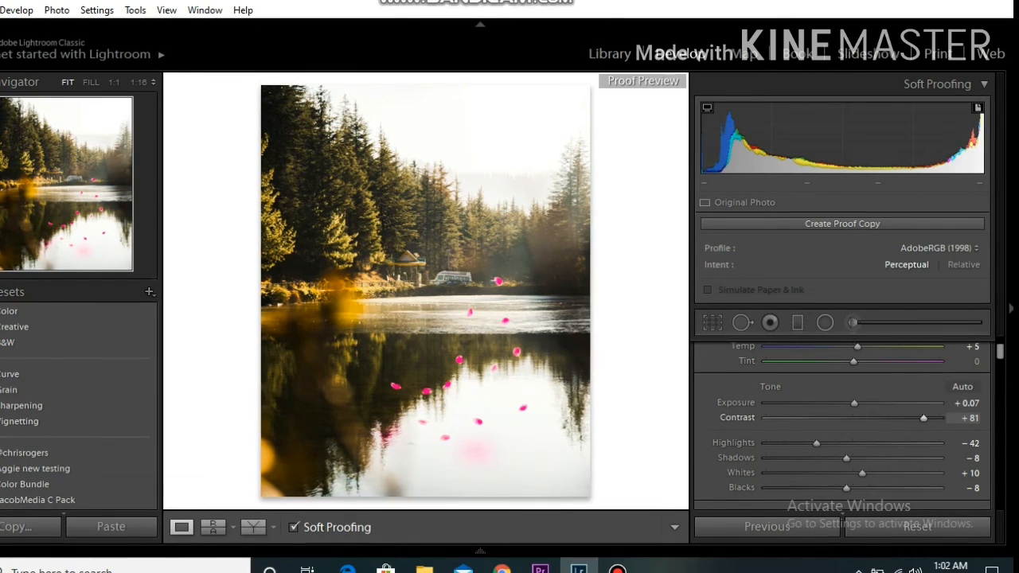
scroll(955, 430, "down", 2)
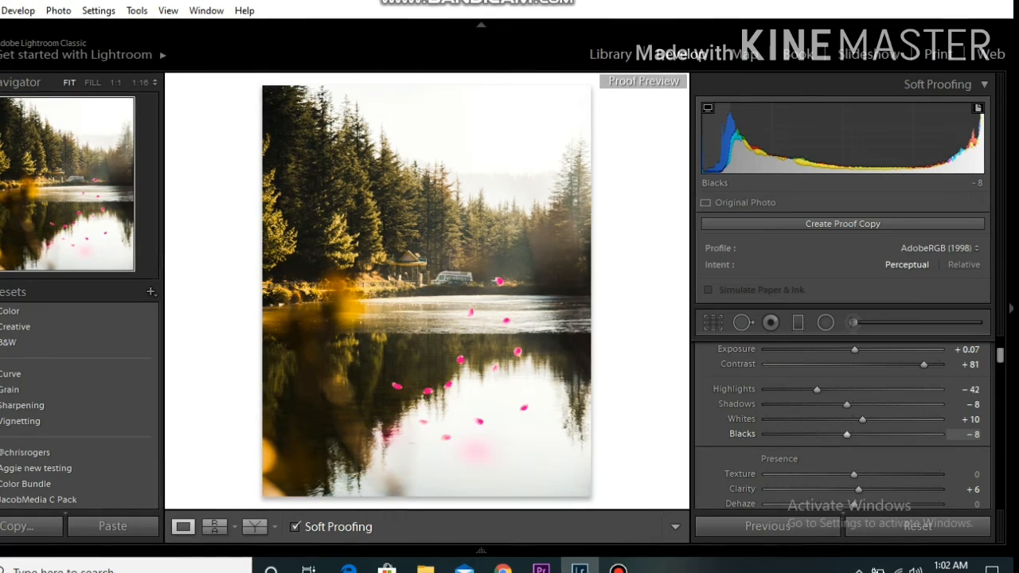
scroll(964, 434, "down", 2)
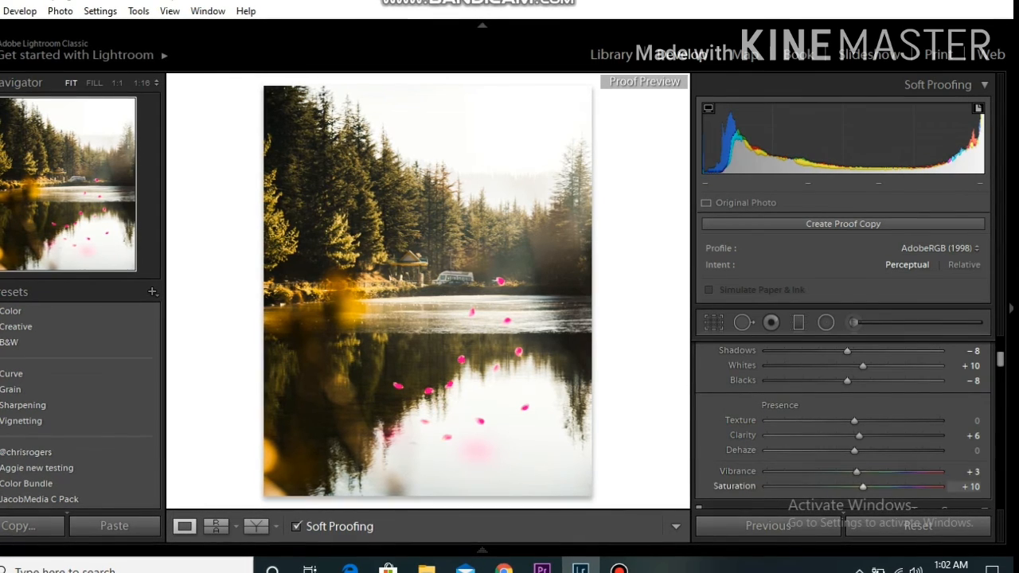
scroll(844, 422, "up", 2)
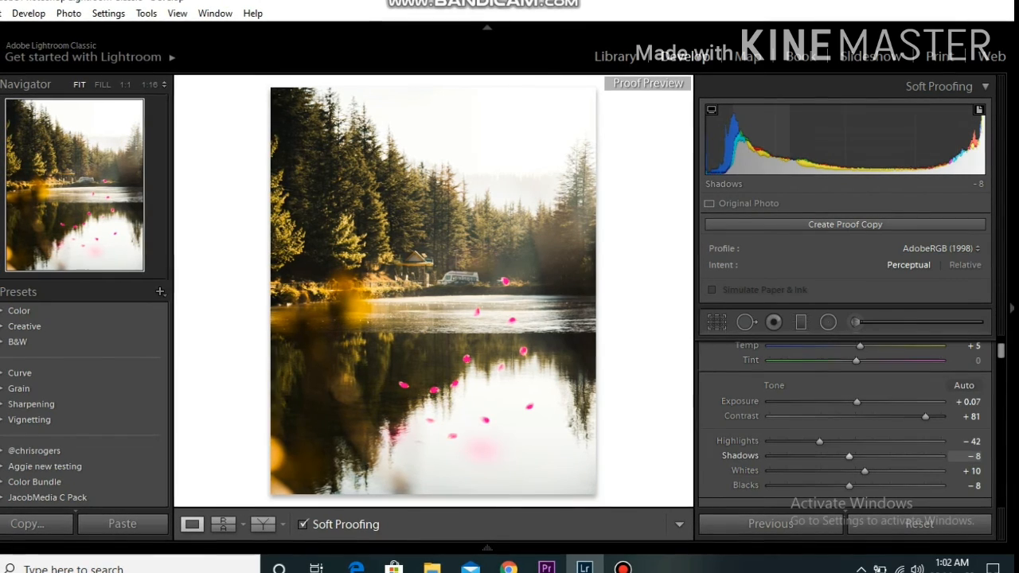
scroll(844, 422, "down", 2)
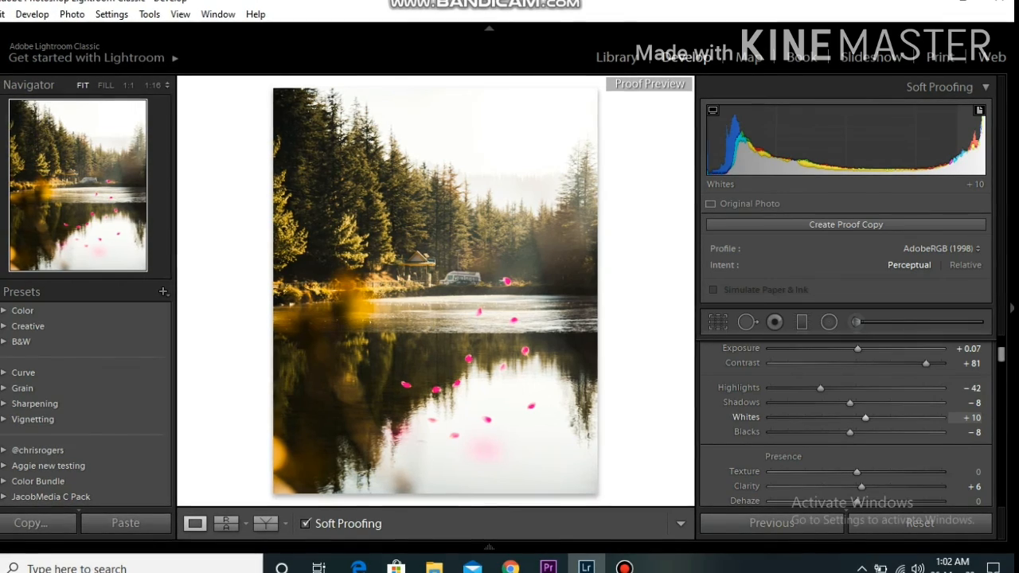
mouse_move(926, 363)
left_mouse_down()
mouse_move(768, 364)
mouse_move(921, 363)
left_mouse_up()
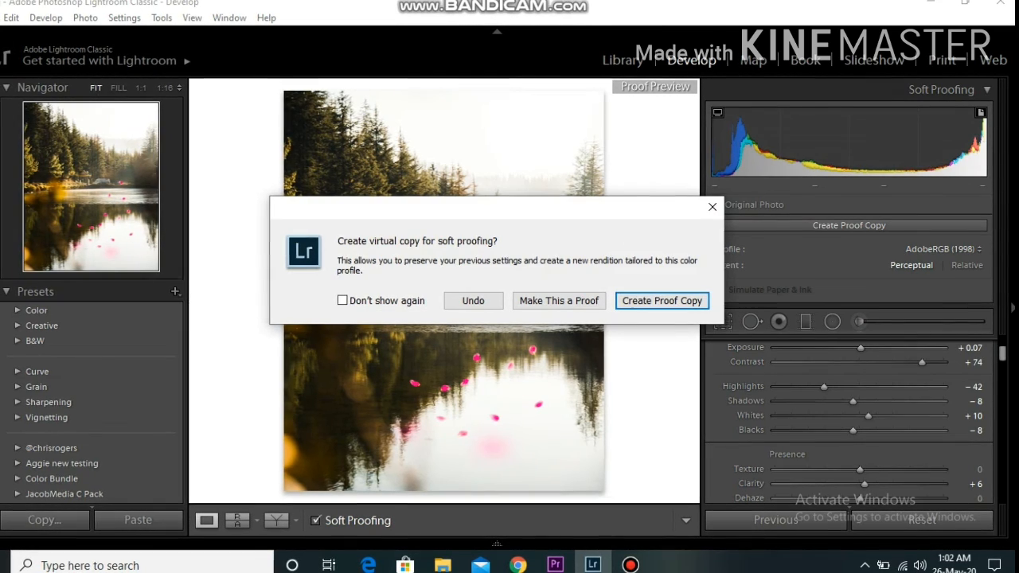
left_click(473, 301)
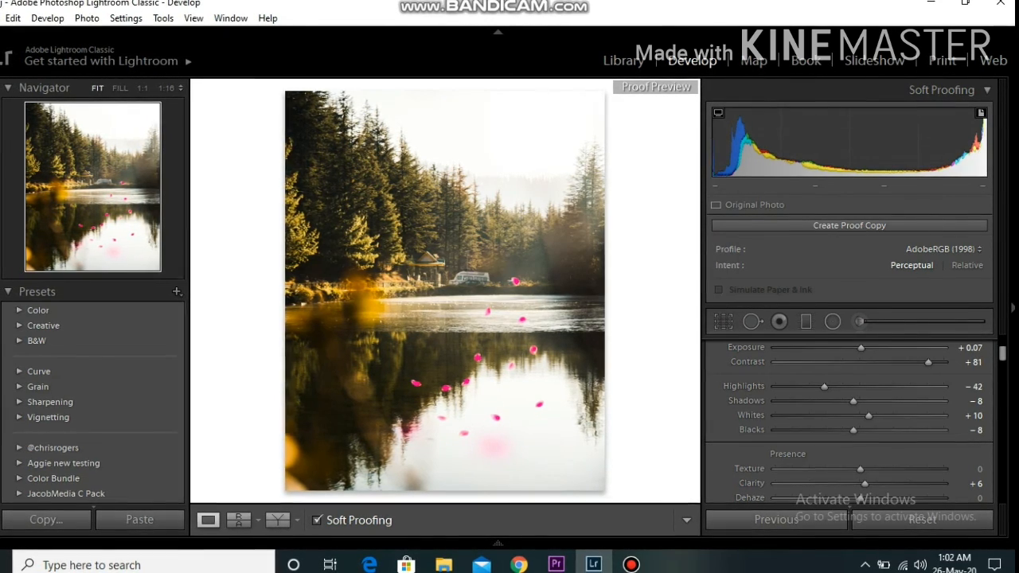
key("ctrl+z")
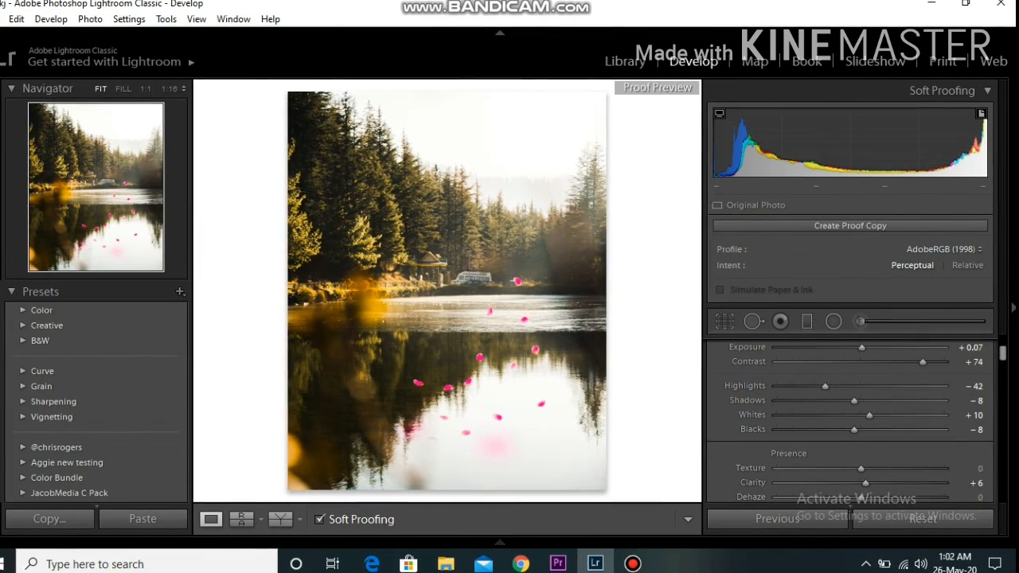
key("ctrl+z")
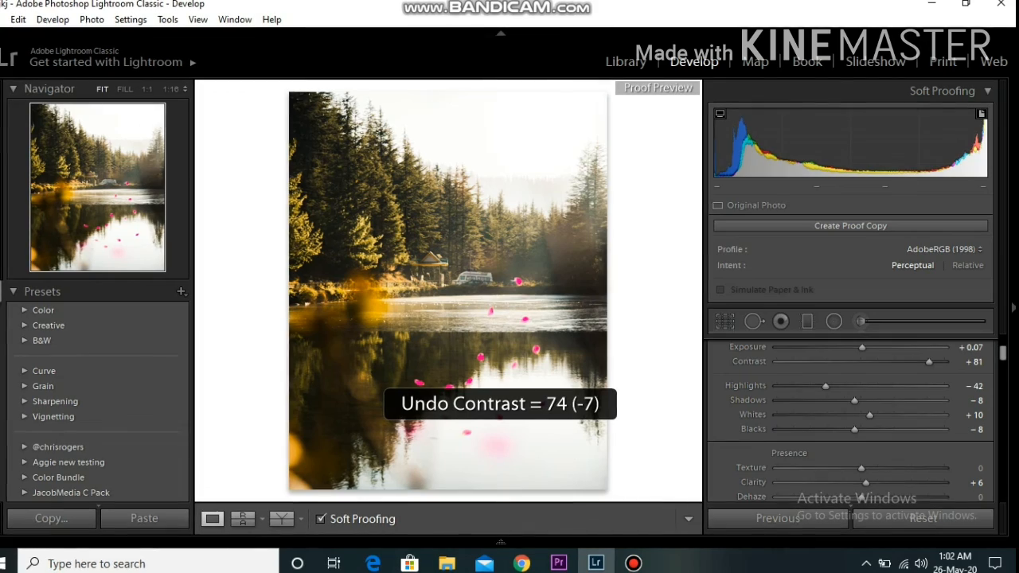